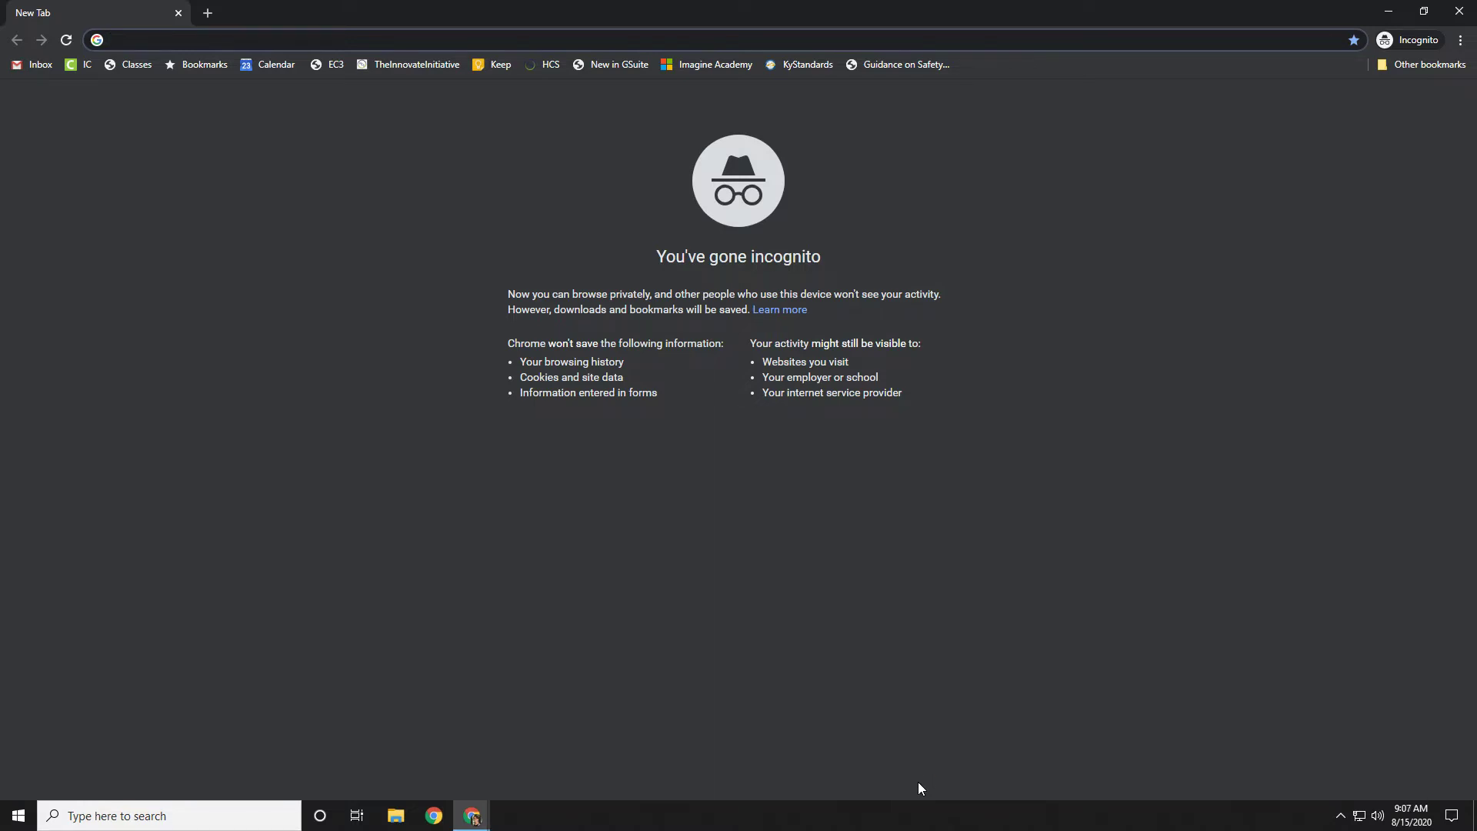
# Load the Google homepage and go to the Google sign-in page.
pyautogui.write('google')
pyautogui.press('Return')
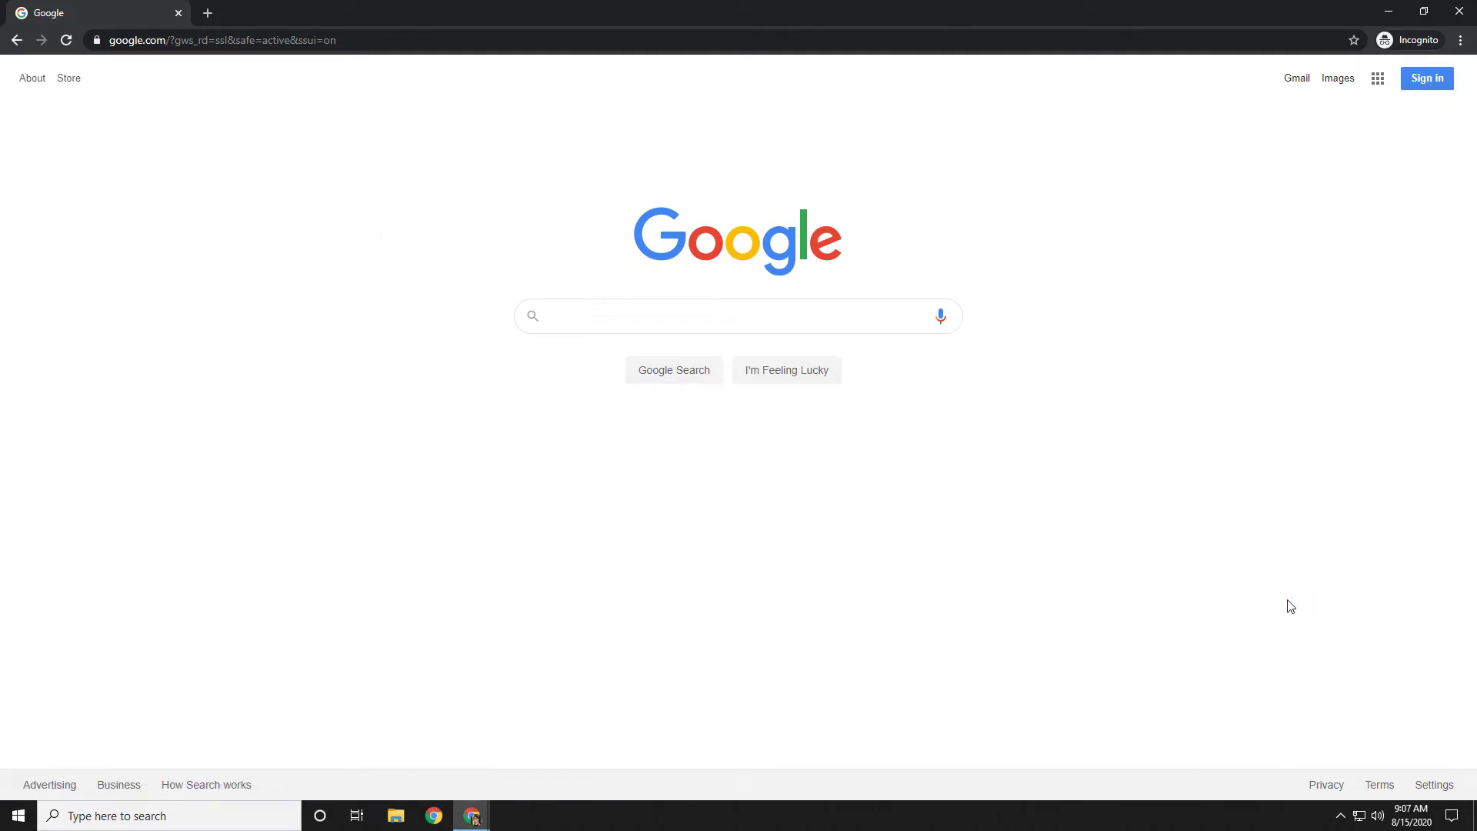
pyautogui.click(1424, 82)
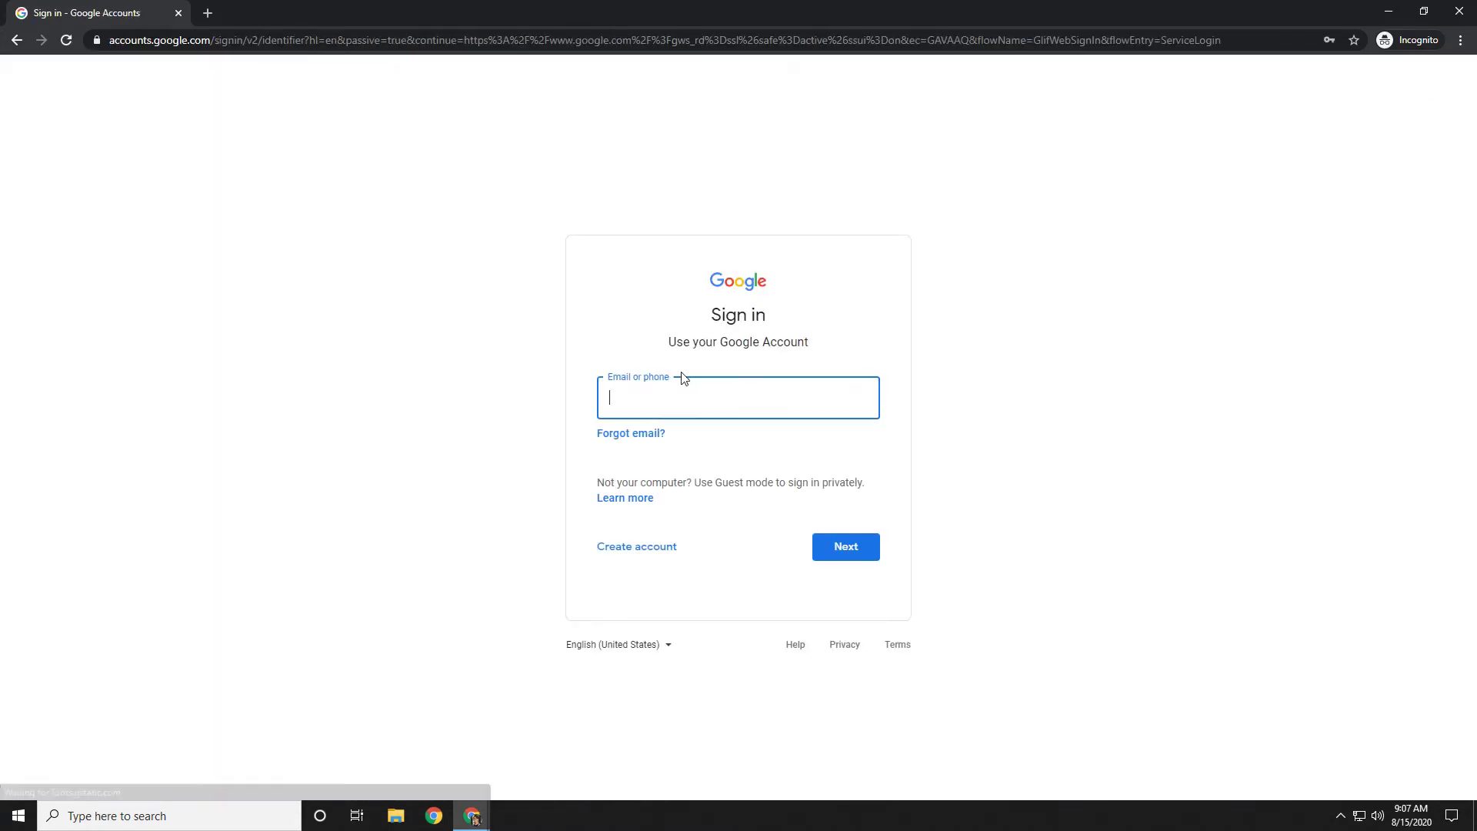
# Enter the student account's e-mail address in the Email field, correcting a typo.
pyautogui.click(655, 406)
pyautogui.click(1016, 368)
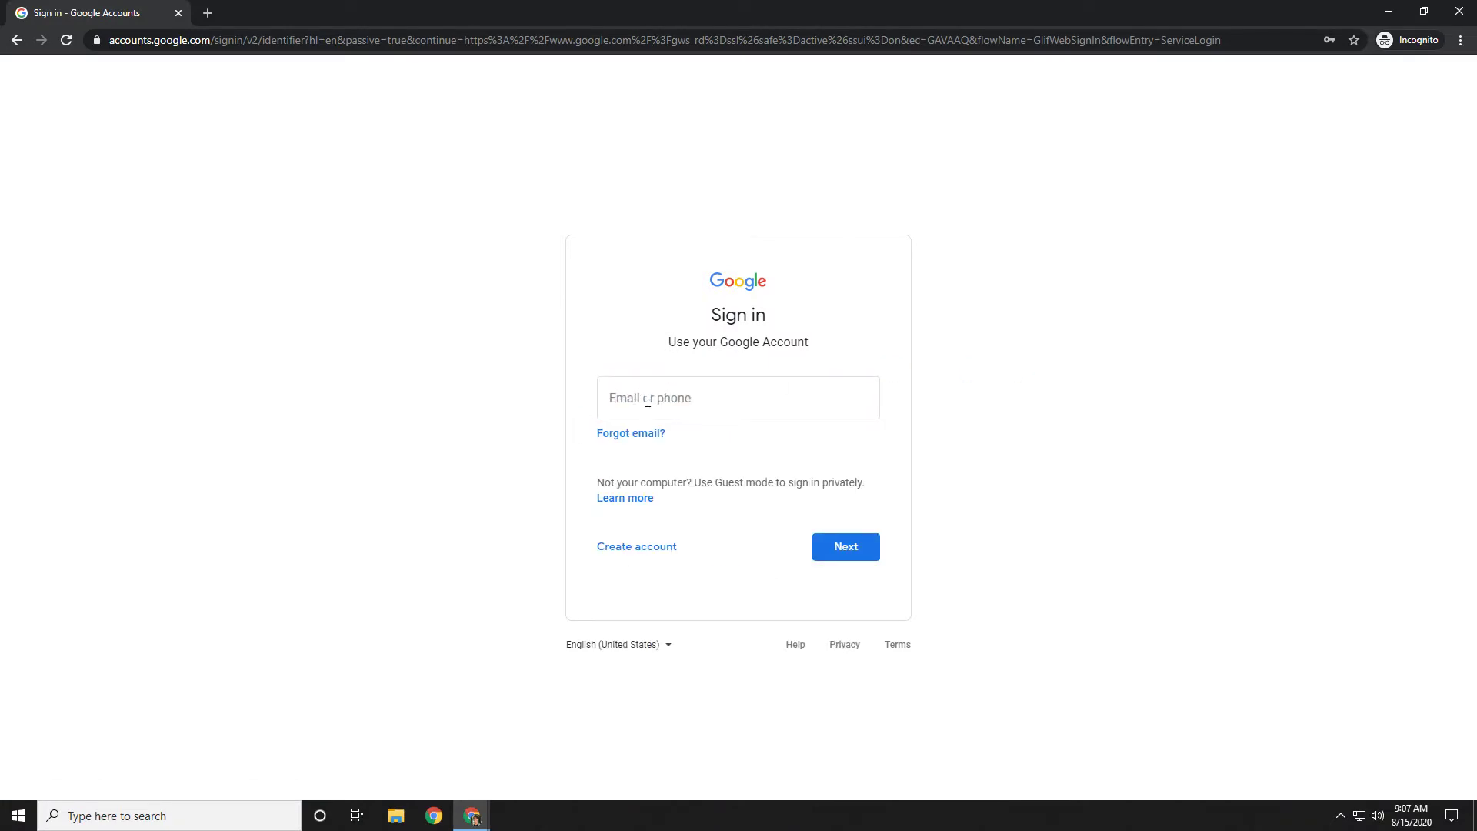
pyautogui.click(616, 400)
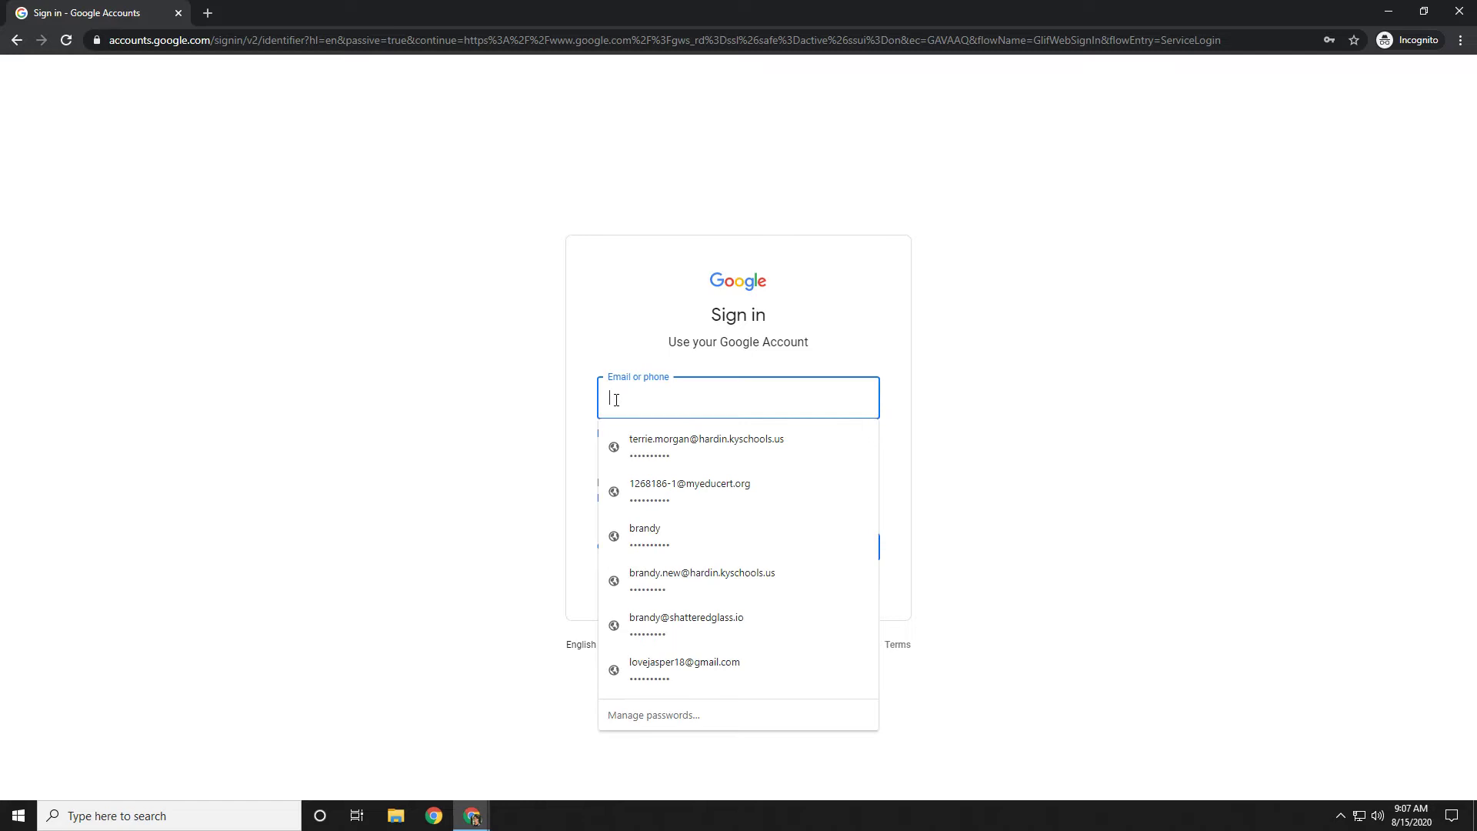
pyautogui.click(937, 400)
pyautogui.click(657, 403)
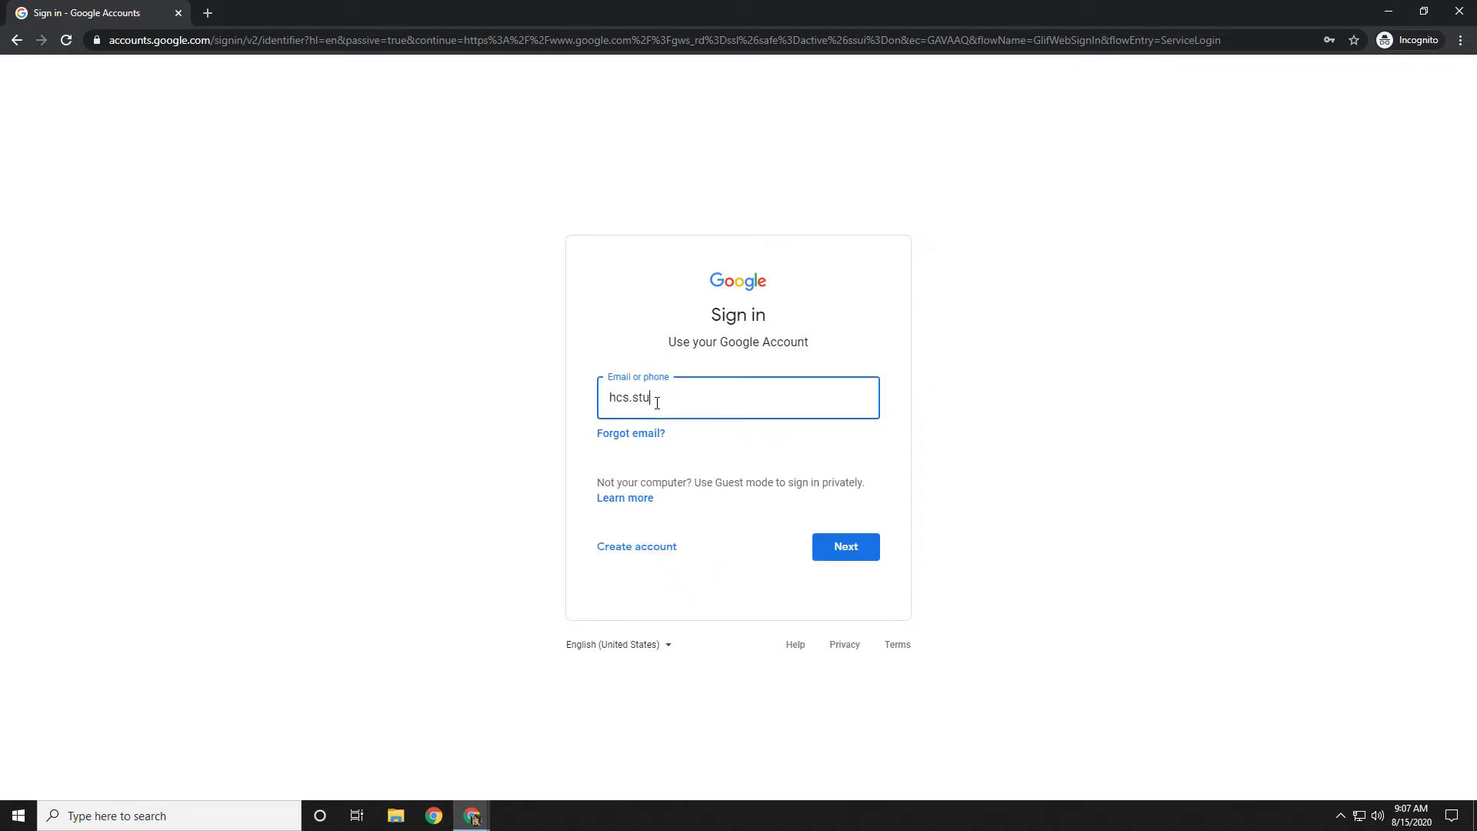
# Continue to the password step, enter the account password and finish signing in.
pyautogui.click(853, 547)
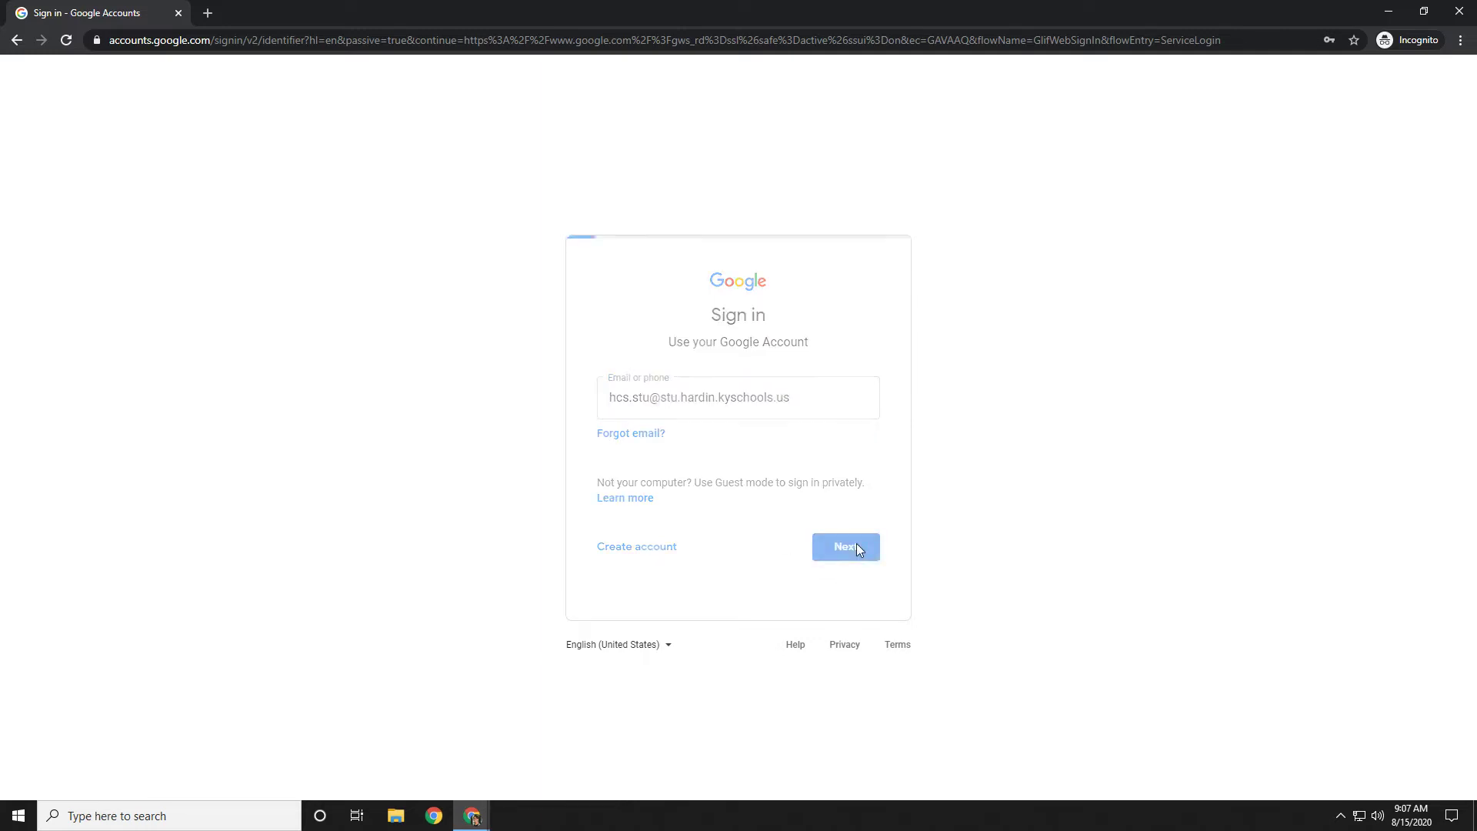
pyautogui.write('•')
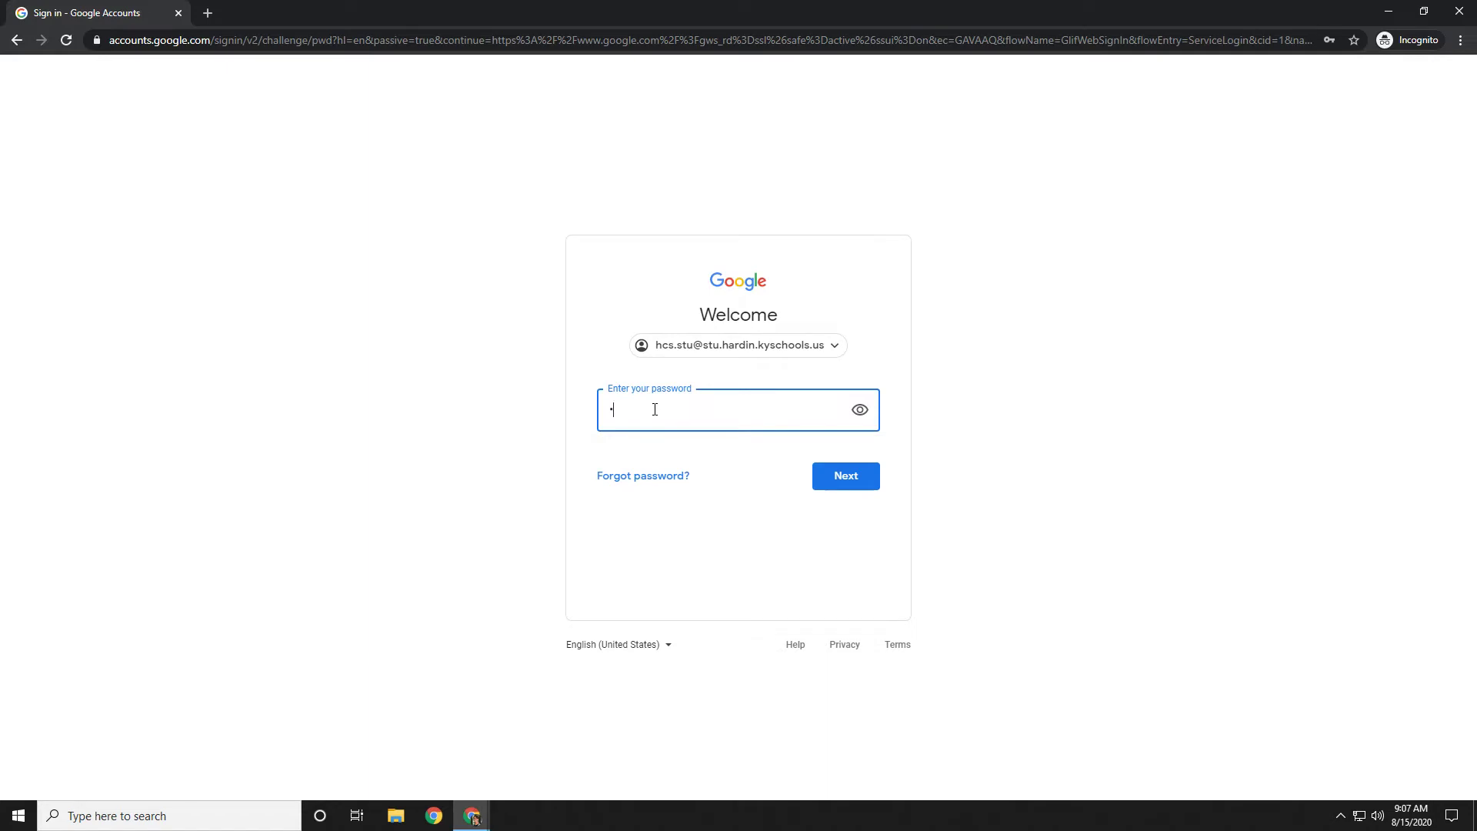
pyautogui.write('••••••••')
pyautogui.click(842, 478)
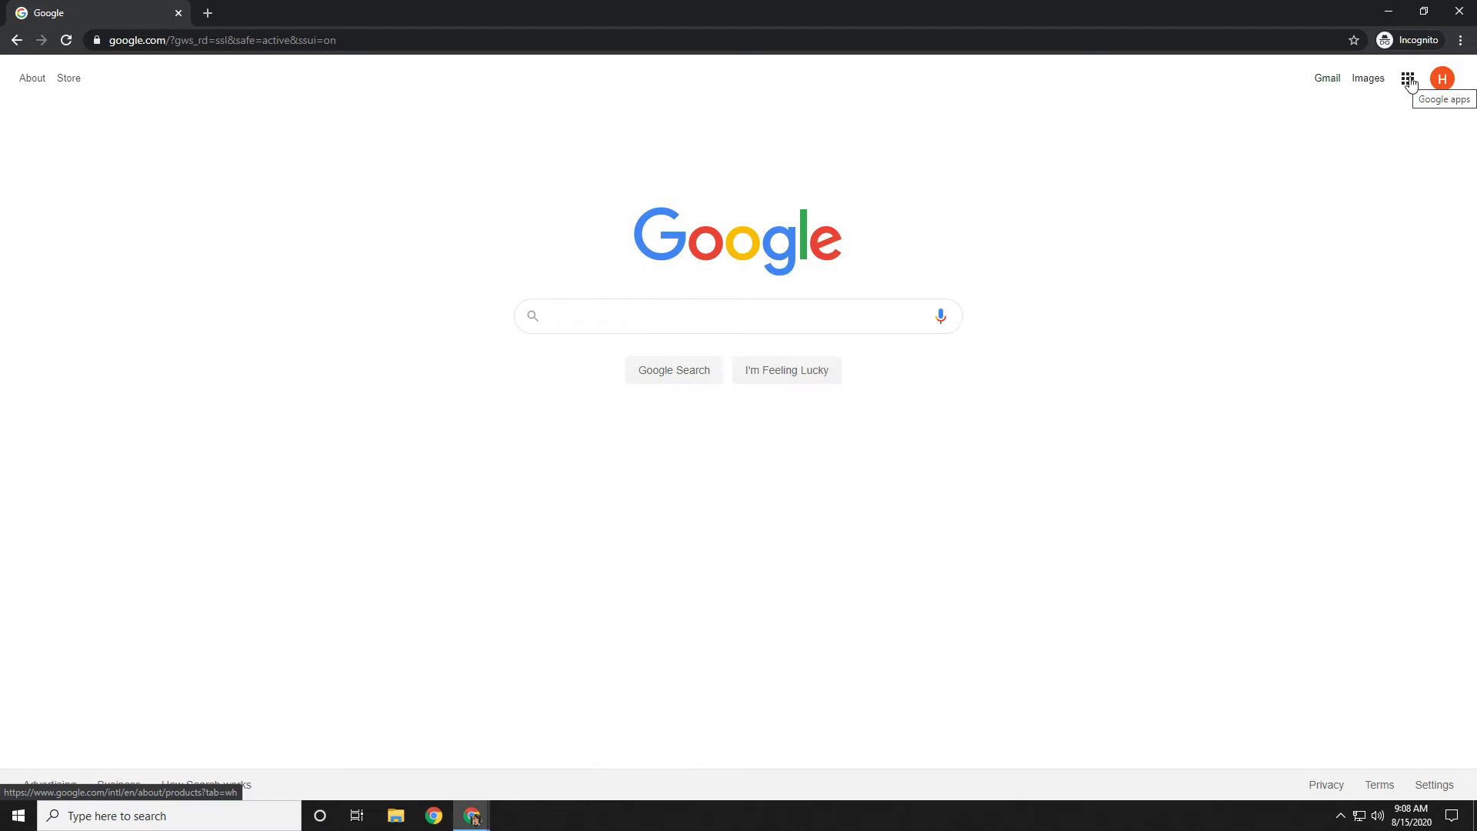
# Open Classroom from the Google apps menu.
pyautogui.click(1408, 80)
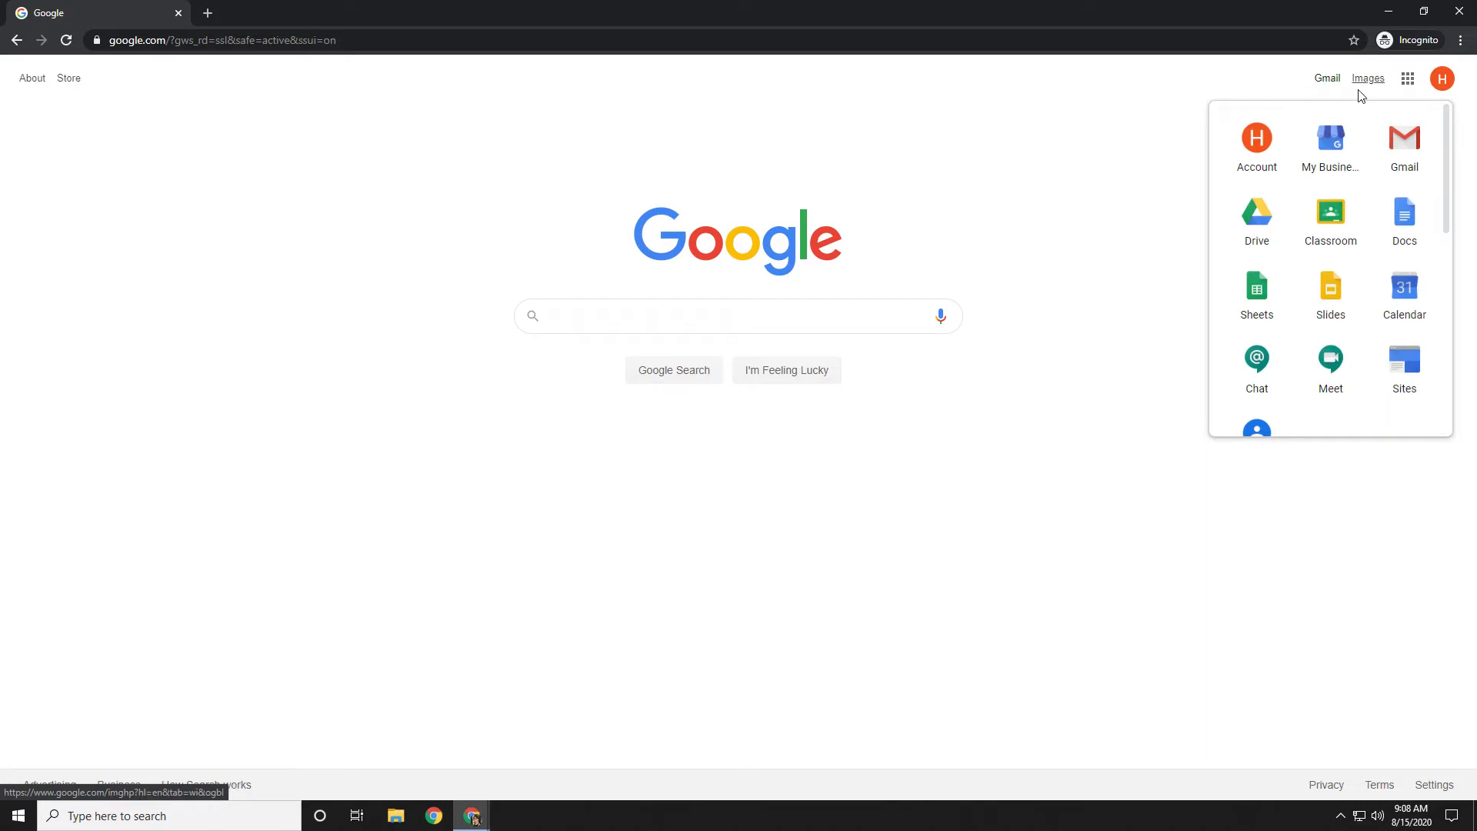
pyautogui.click(1342, 241)
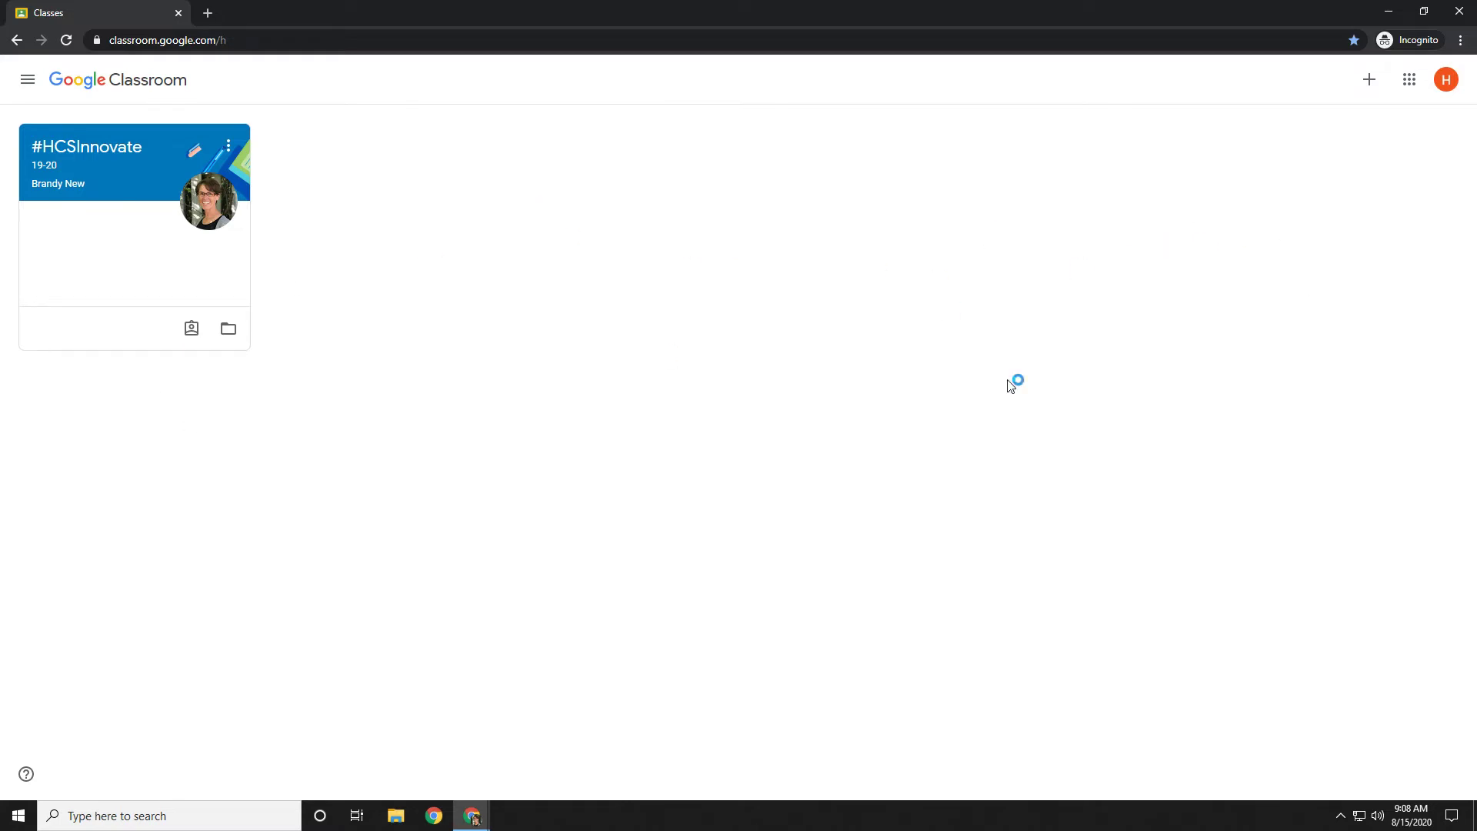
# Open the #HCSInnovate class card and switch to its Classwork page.
pyautogui.click(124, 150)
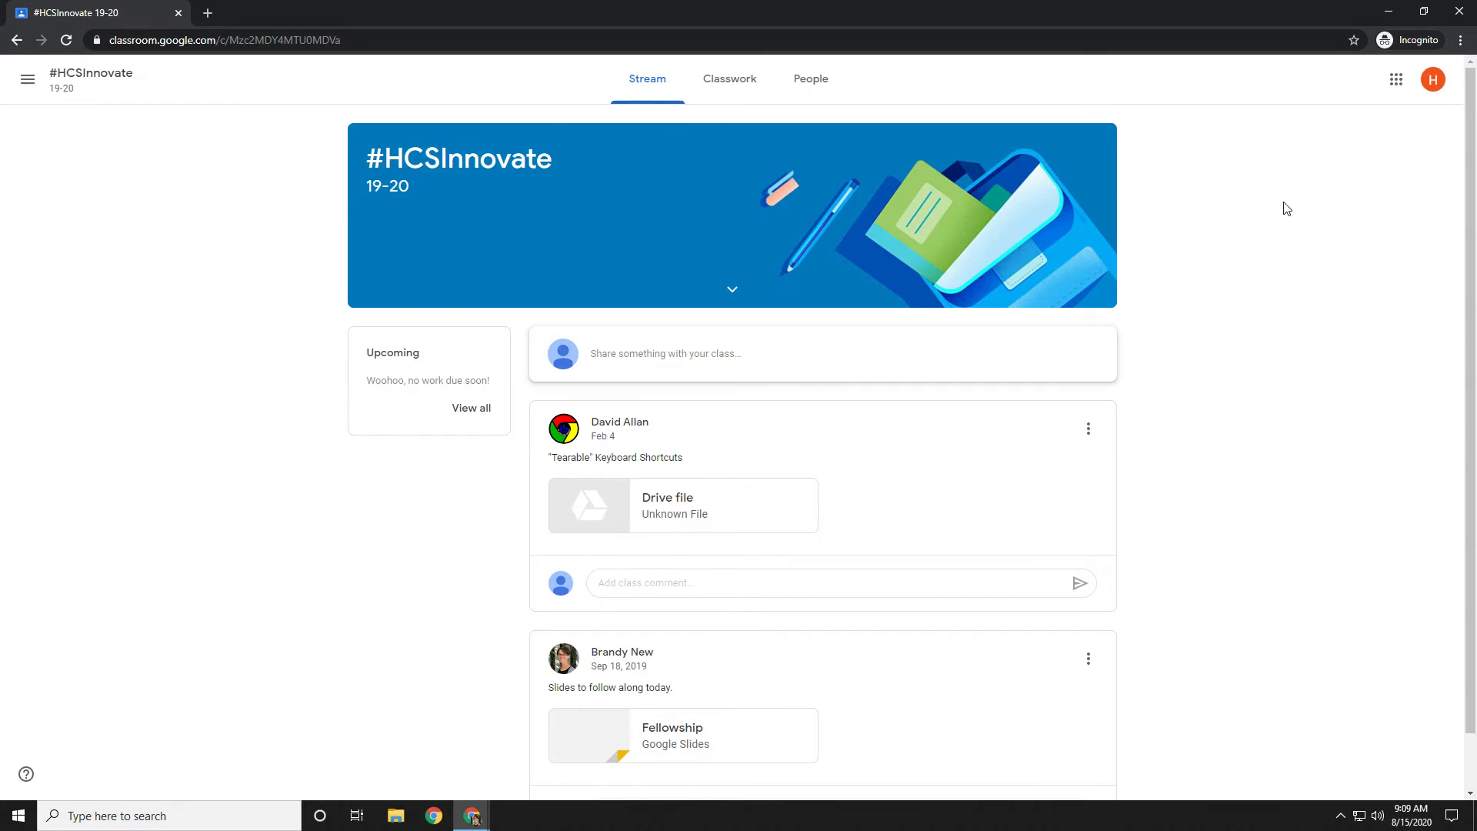
pyautogui.click(739, 87)
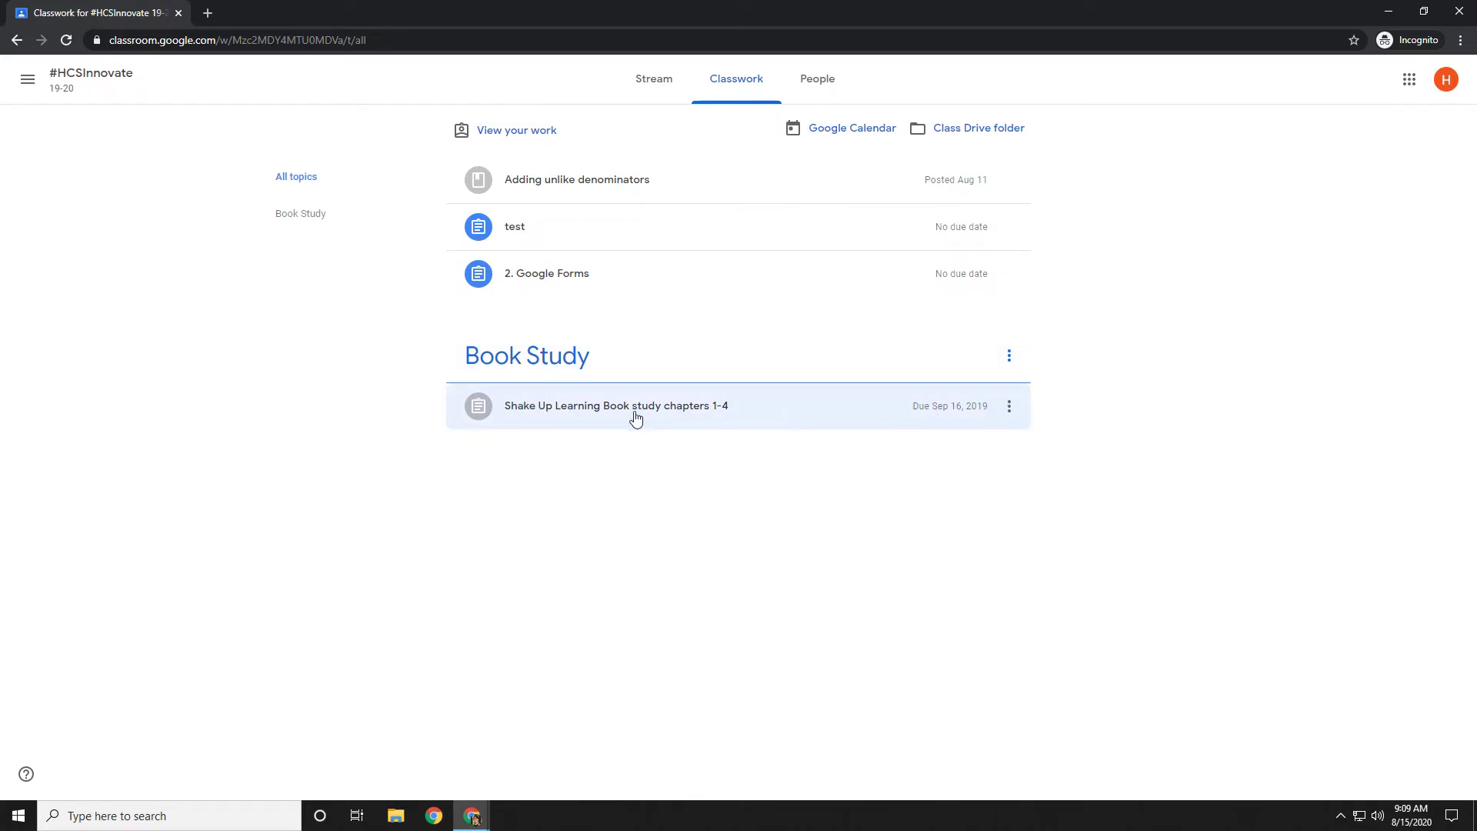
# Expand the Shake Up Learning Book study chapters 1-4 assignment, then switch to the OLA Parent Site window.
pyautogui.click(636, 418)
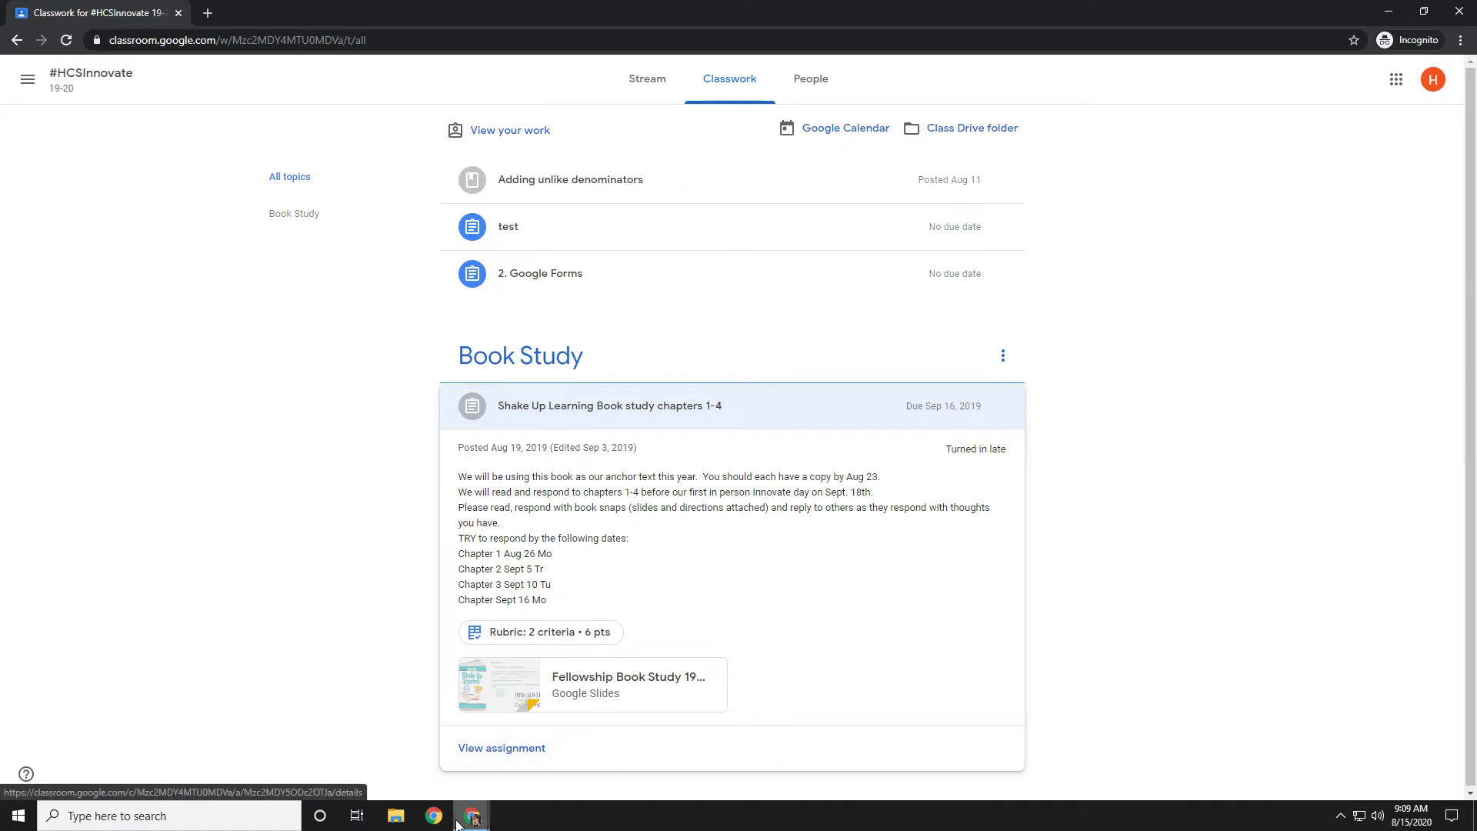
pyautogui.moveTo(462, 819)
pyautogui.click(141, 738)
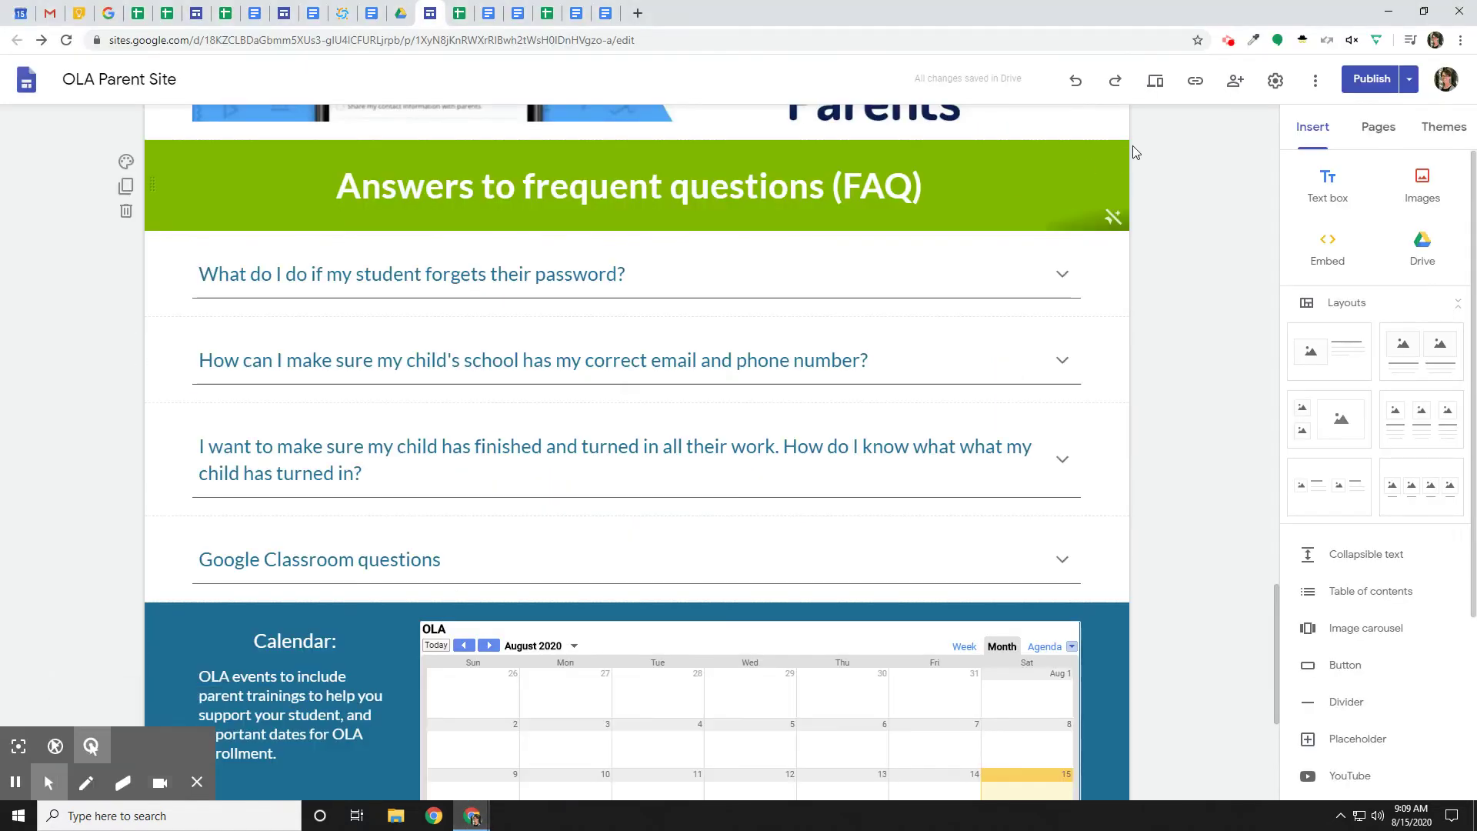
# Check the Screencastify recording controls, then switch back to the Classroom Classwork window.
pyautogui.click(1228, 40)
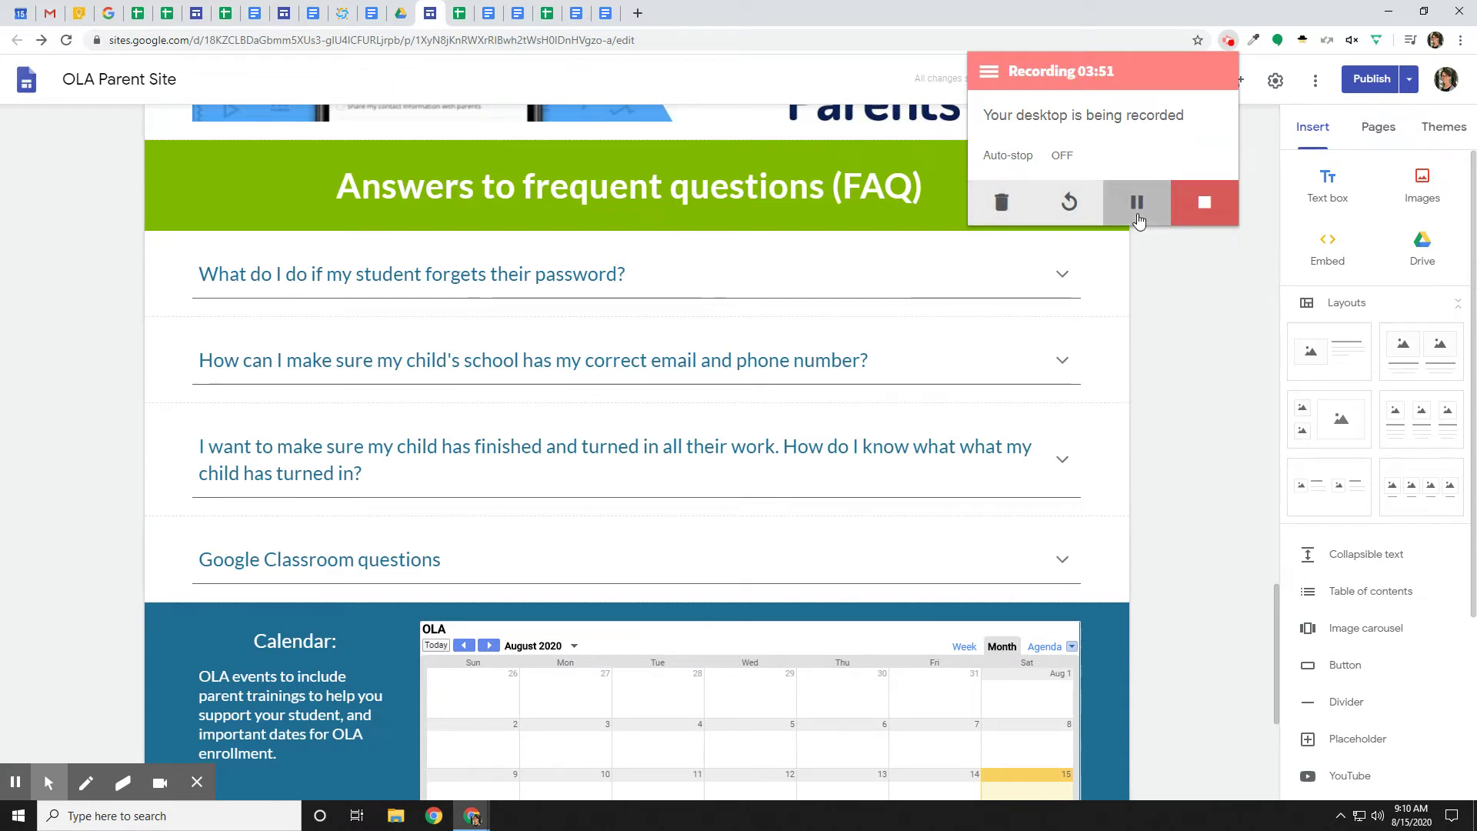
pyautogui.moveTo(474, 805)
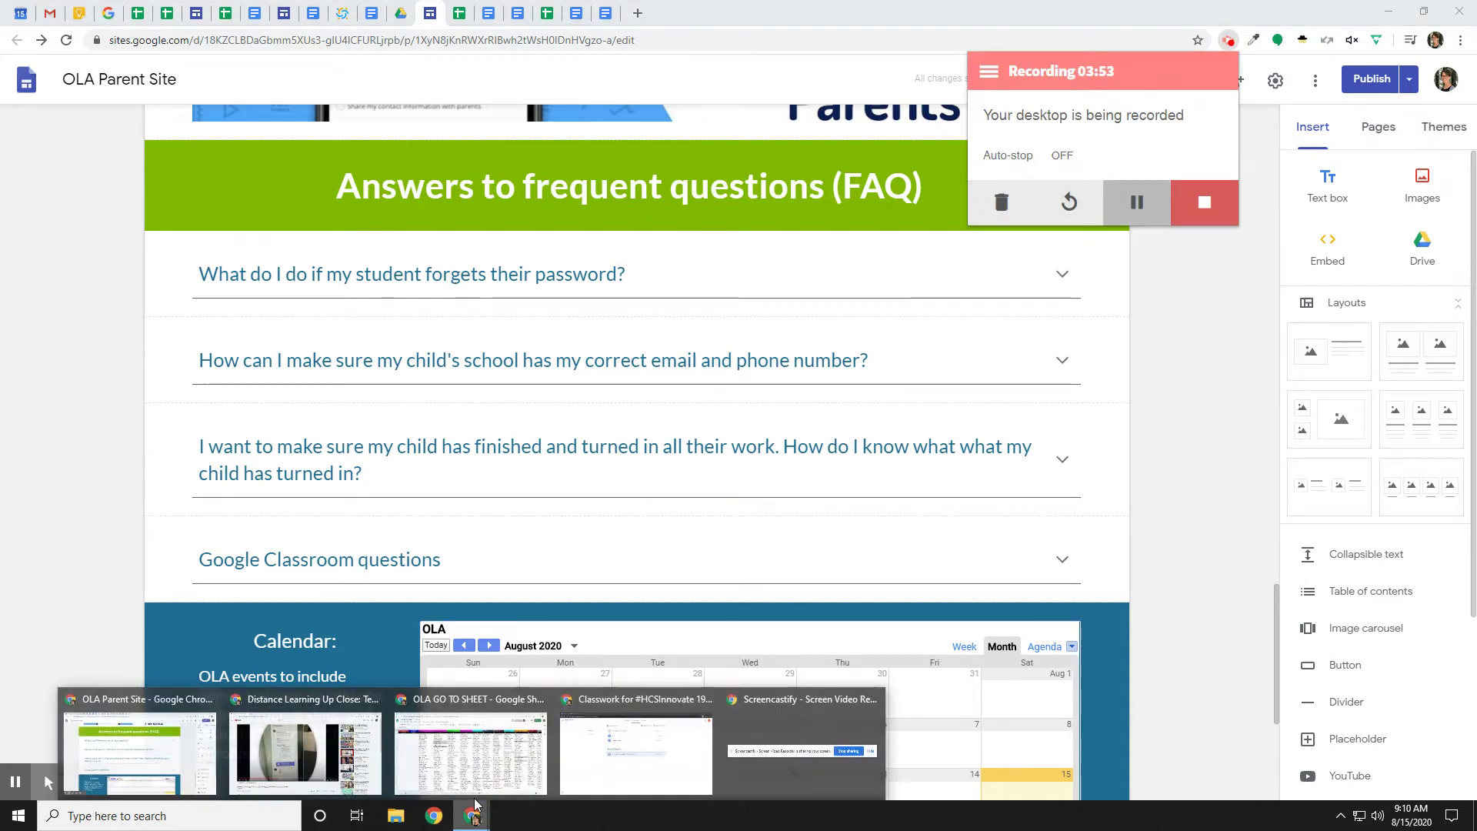
pyautogui.click(597, 777)
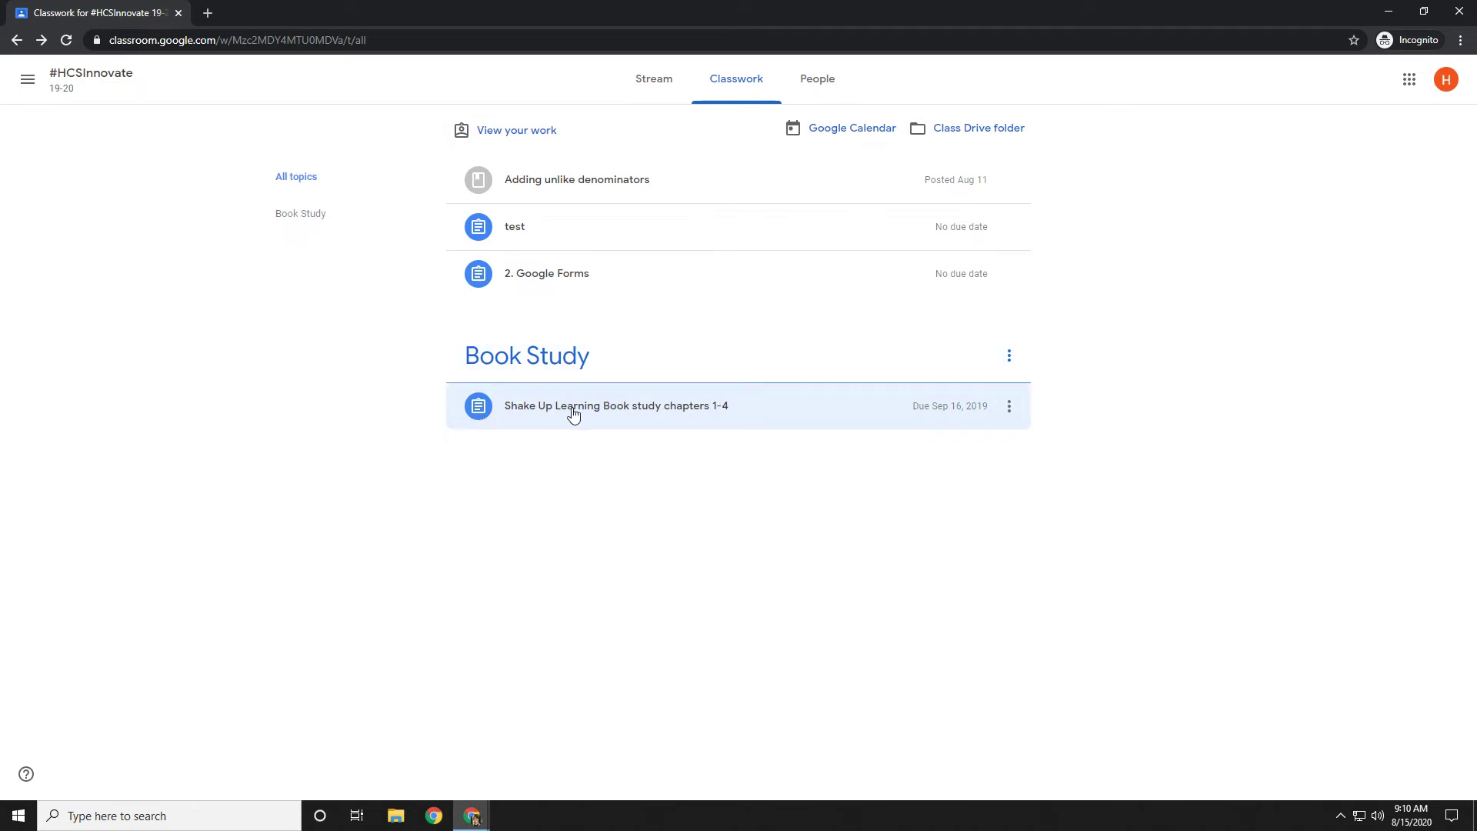
# Open the Shake Up Learning assignment page and its Fellowship Book Study 19-20 slides attachment.
pyautogui.click(580, 414)
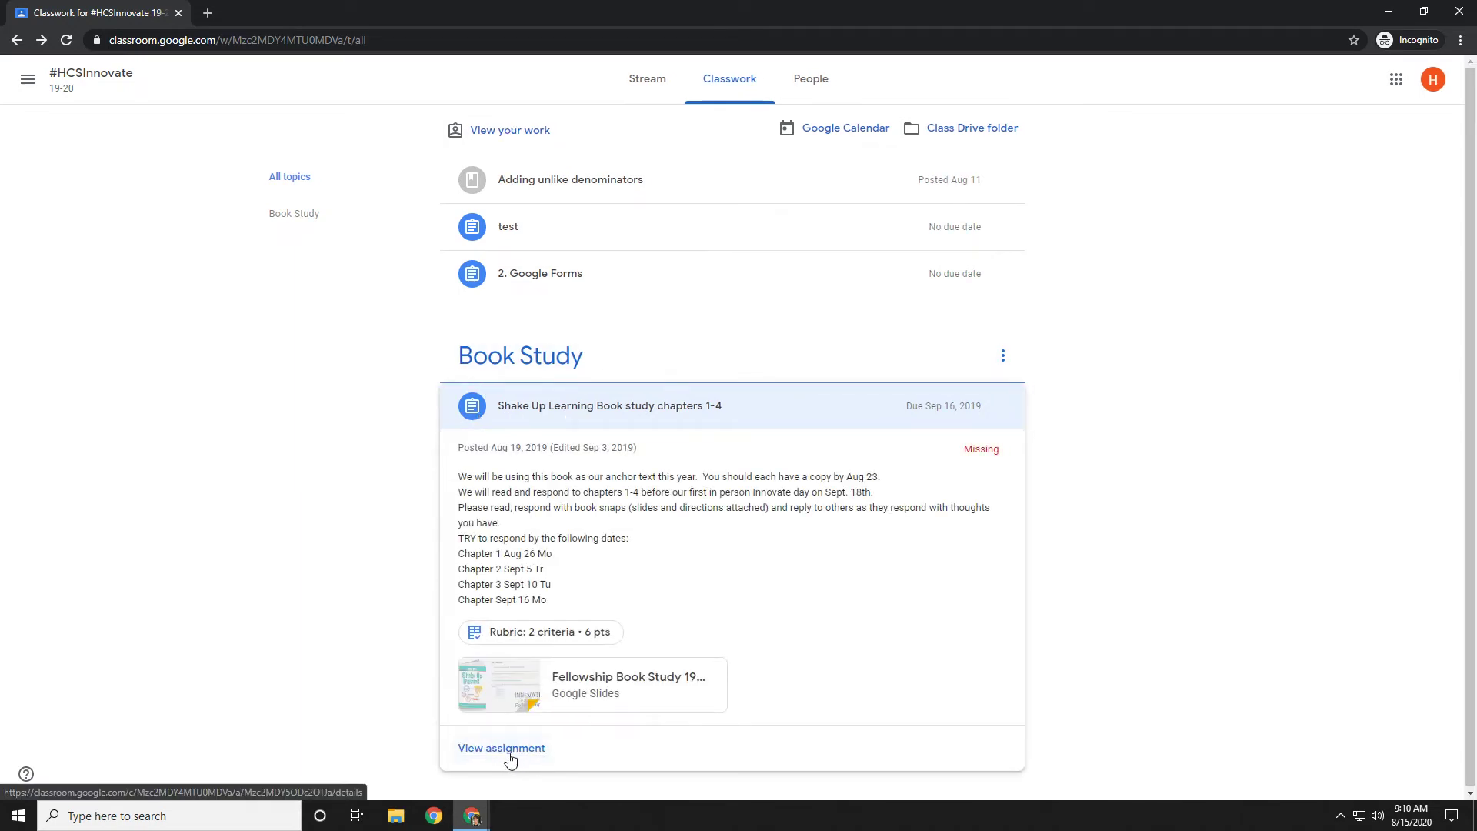
pyautogui.click(510, 754)
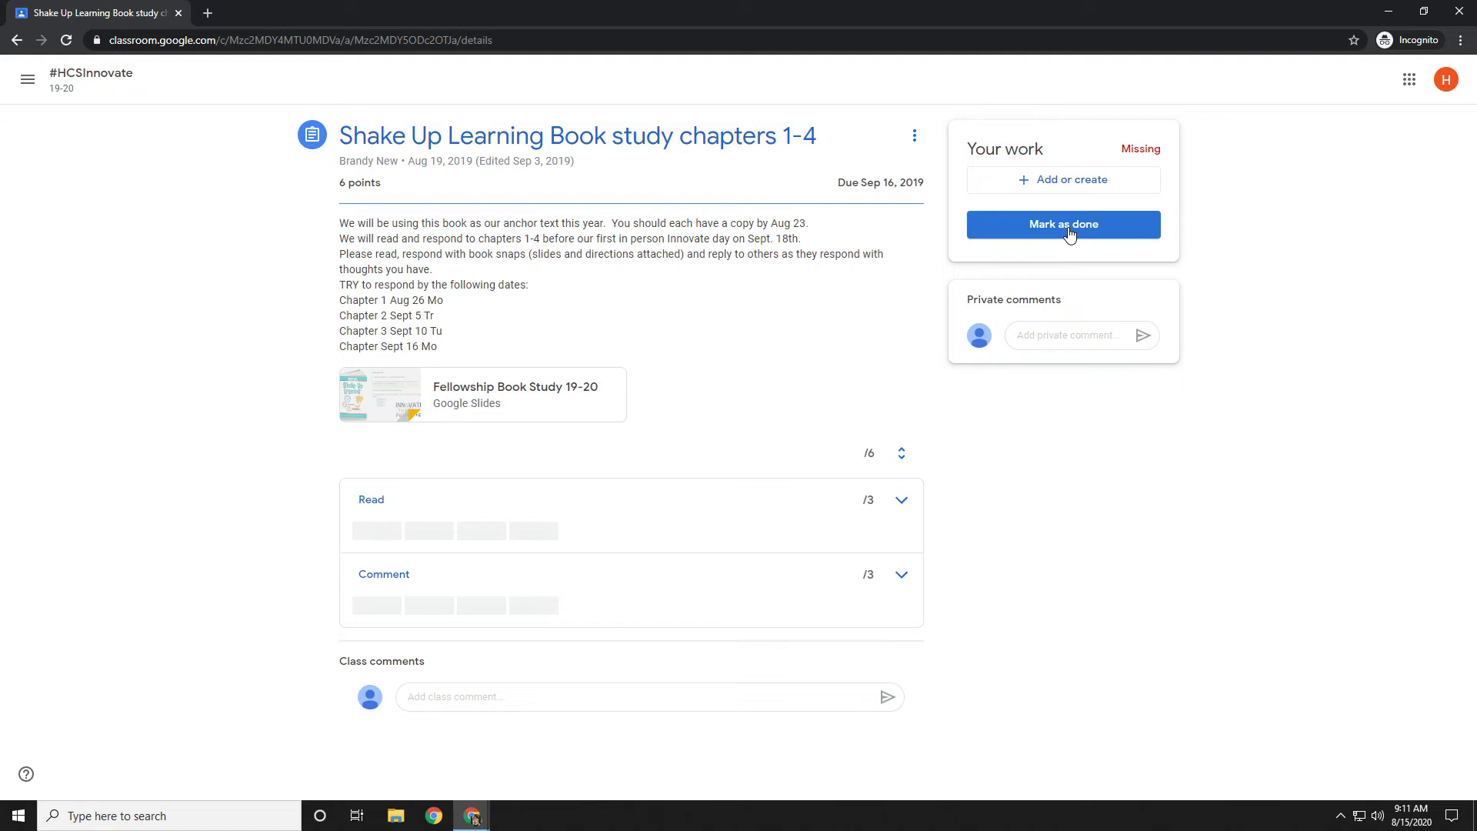
pyautogui.click(504, 400)
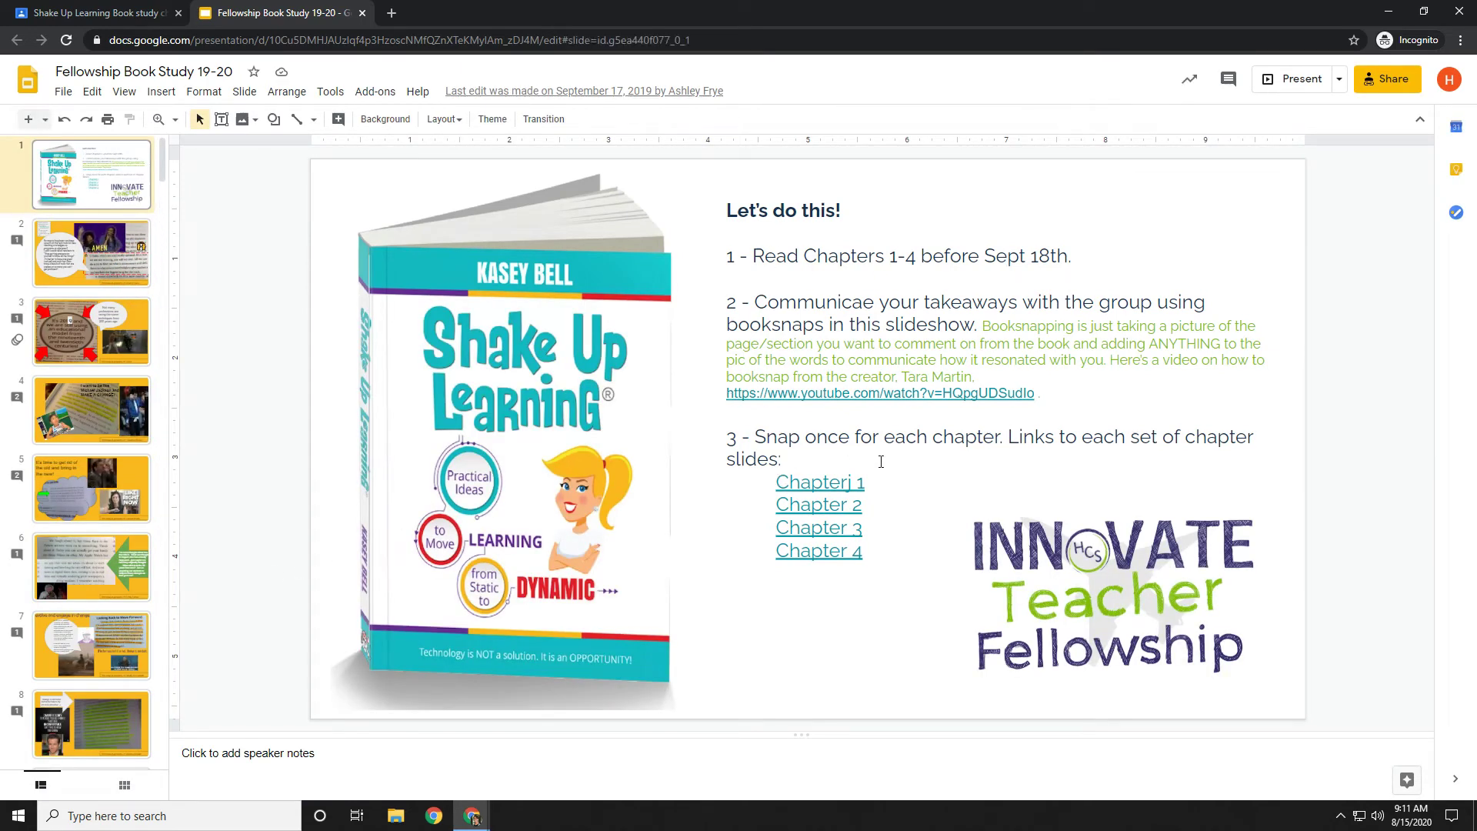
# View slide 3 of the Fellowship deck, then return to the Classroom assignment tab.
pyautogui.click(91, 331)
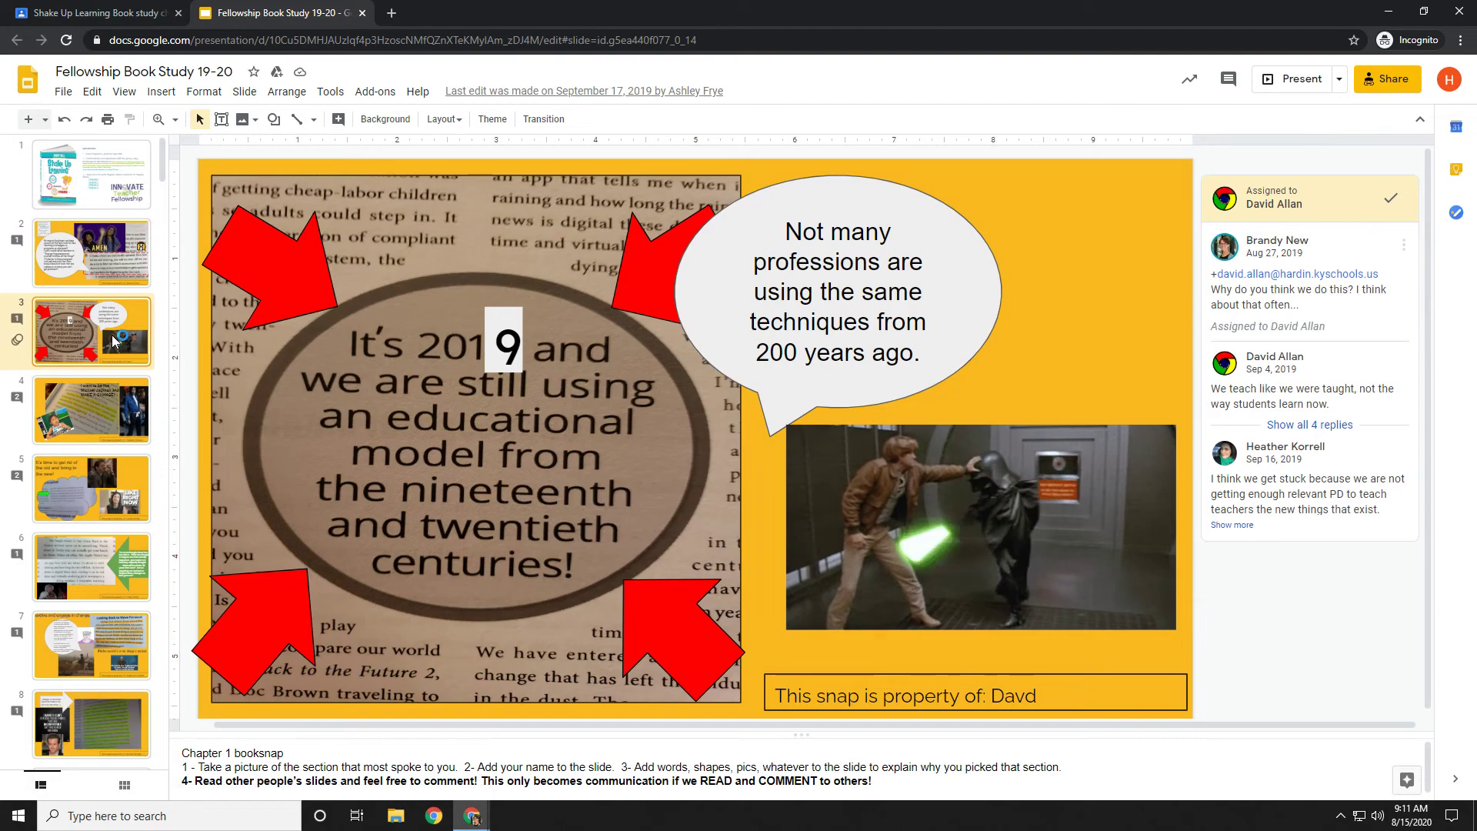
pyautogui.click(139, 19)
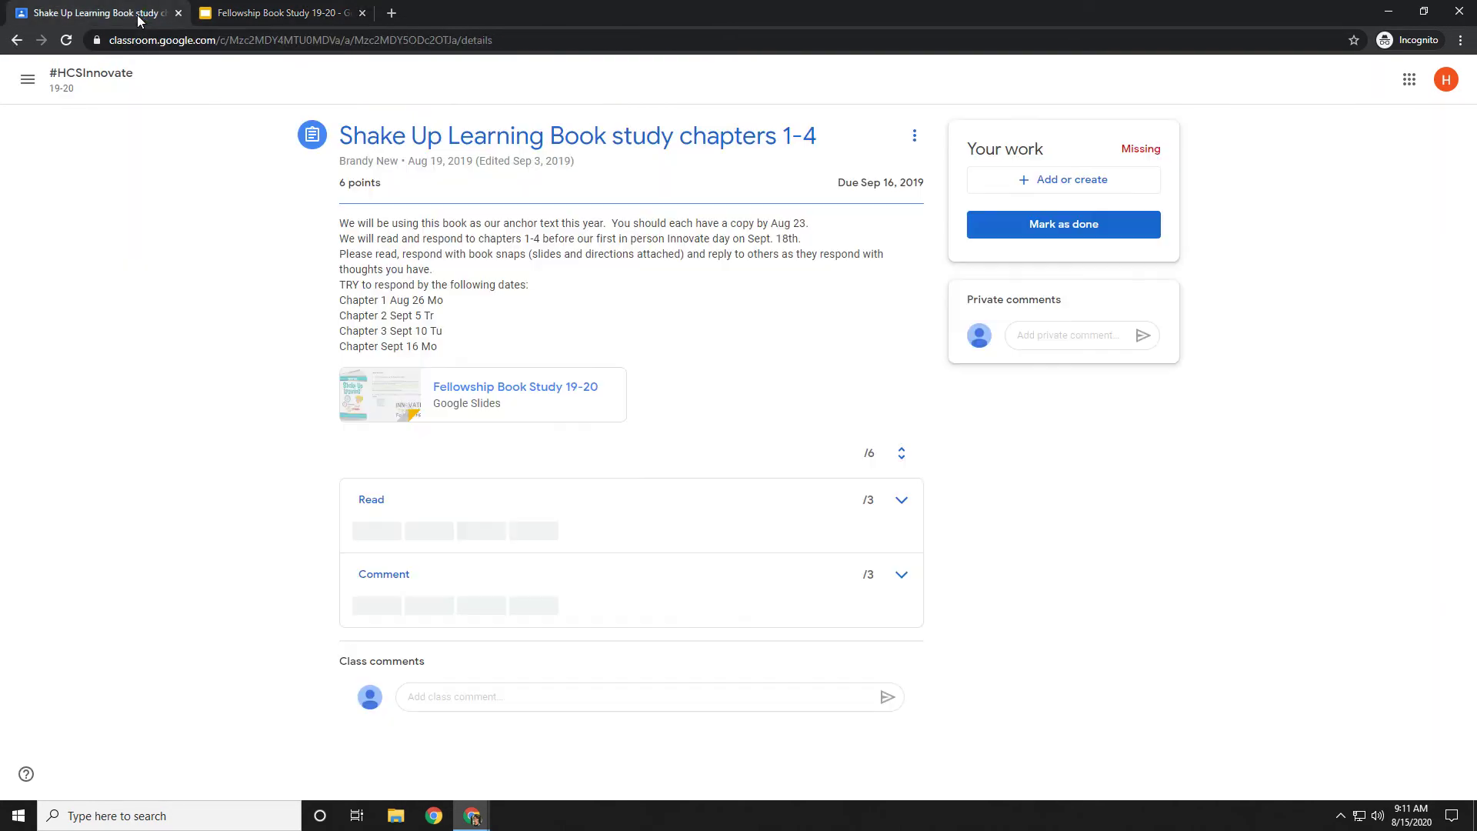
# Mark the assignment as done, confirm it, and go back to the Classwork list.
pyautogui.click(1071, 233)
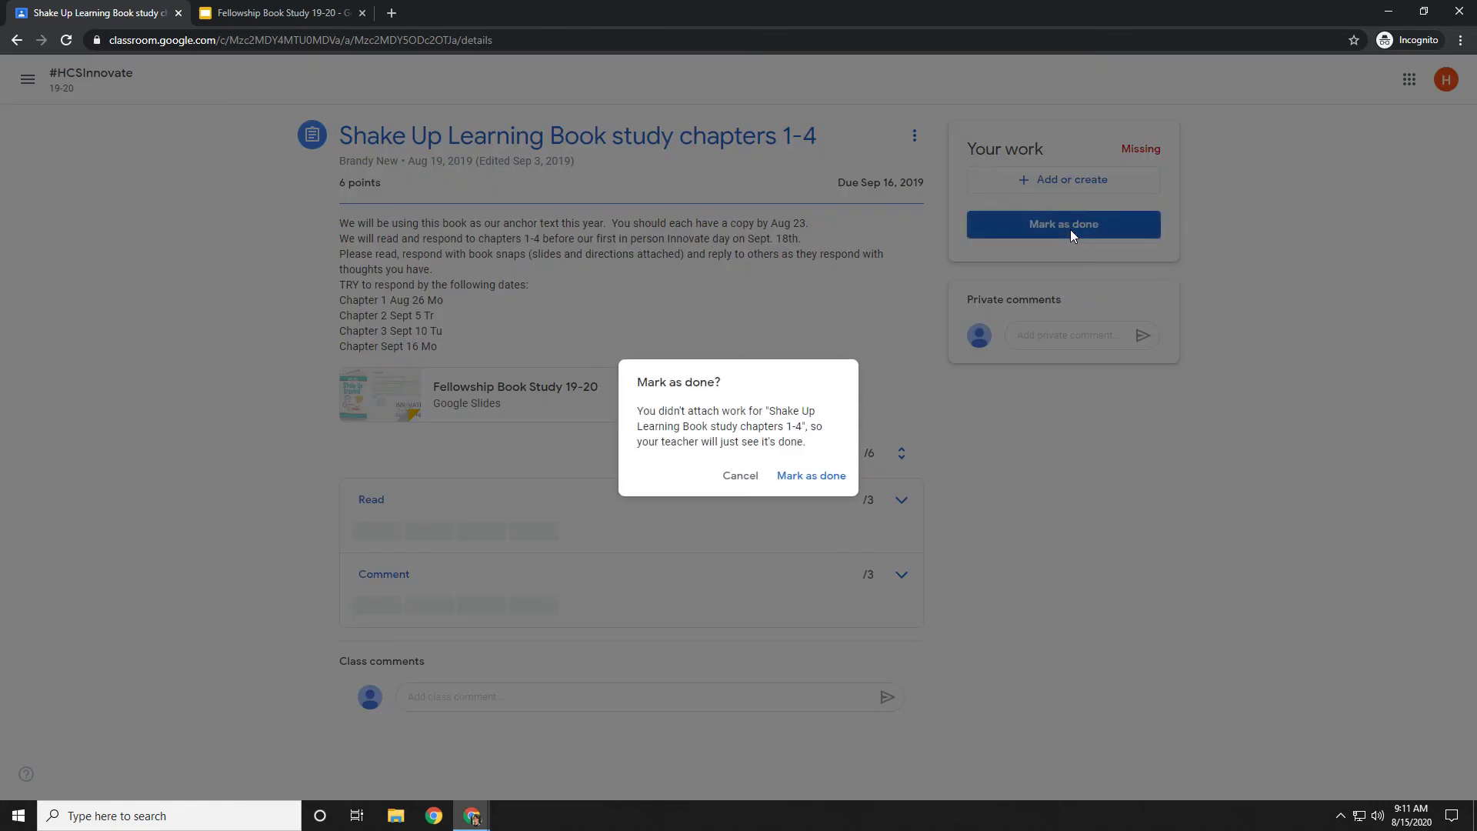
pyautogui.click(823, 476)
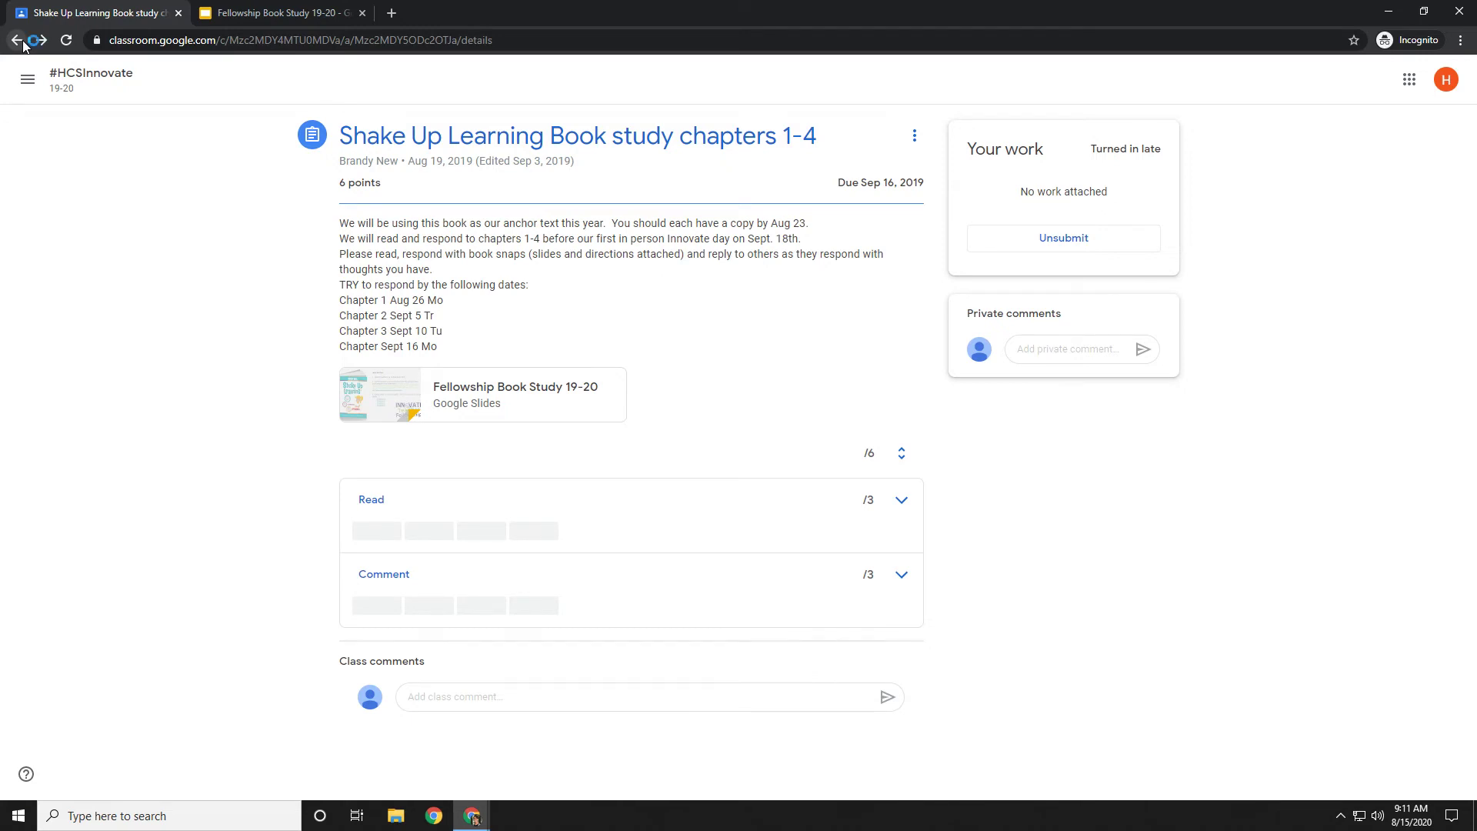
pyautogui.click(16, 43)
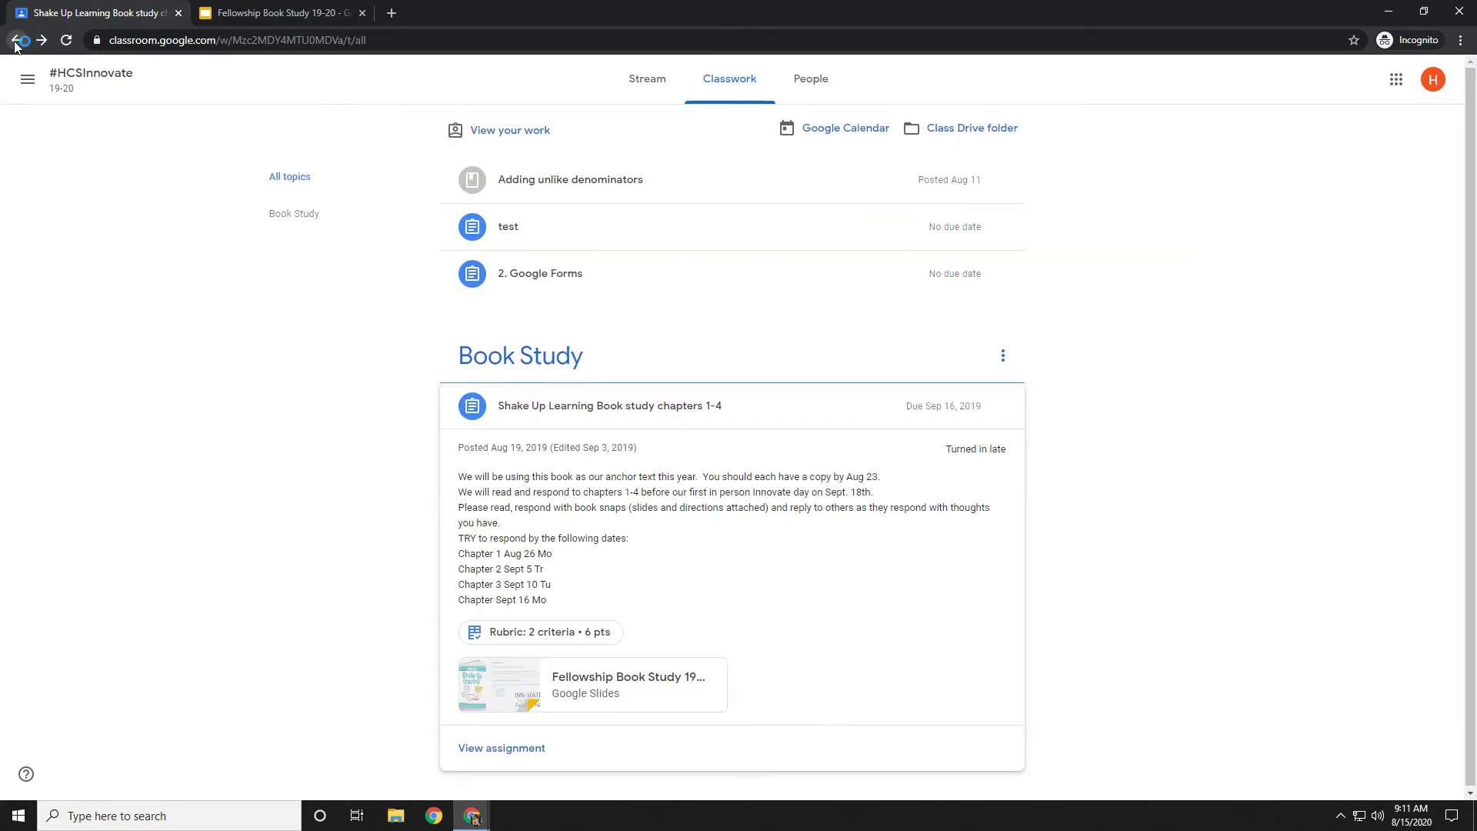
# Reopen the assignment page and briefly view its attached Fellowship Book Study 19-20 slides.
pyautogui.click(474, 420)
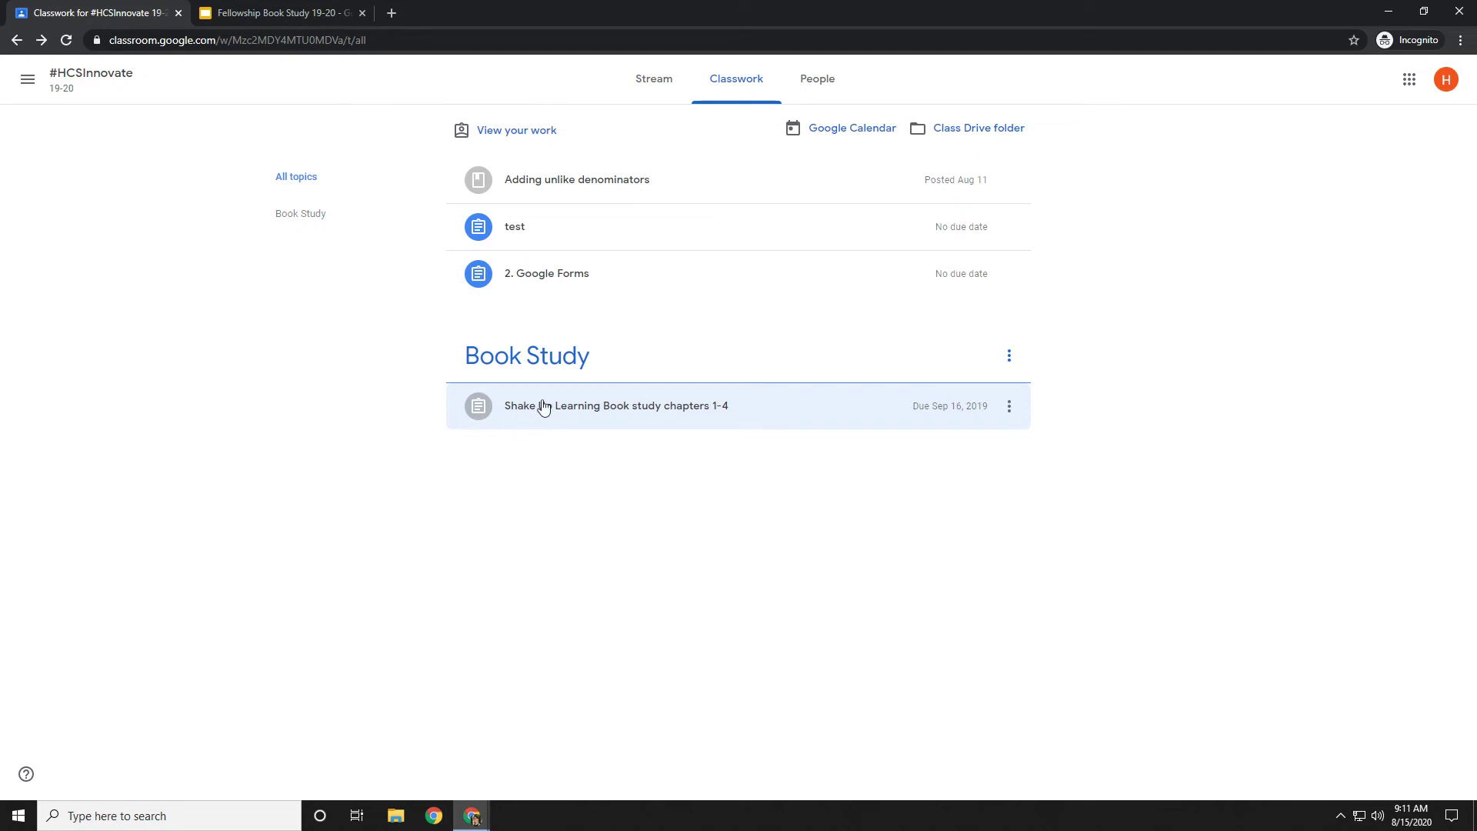
pyautogui.click(544, 406)
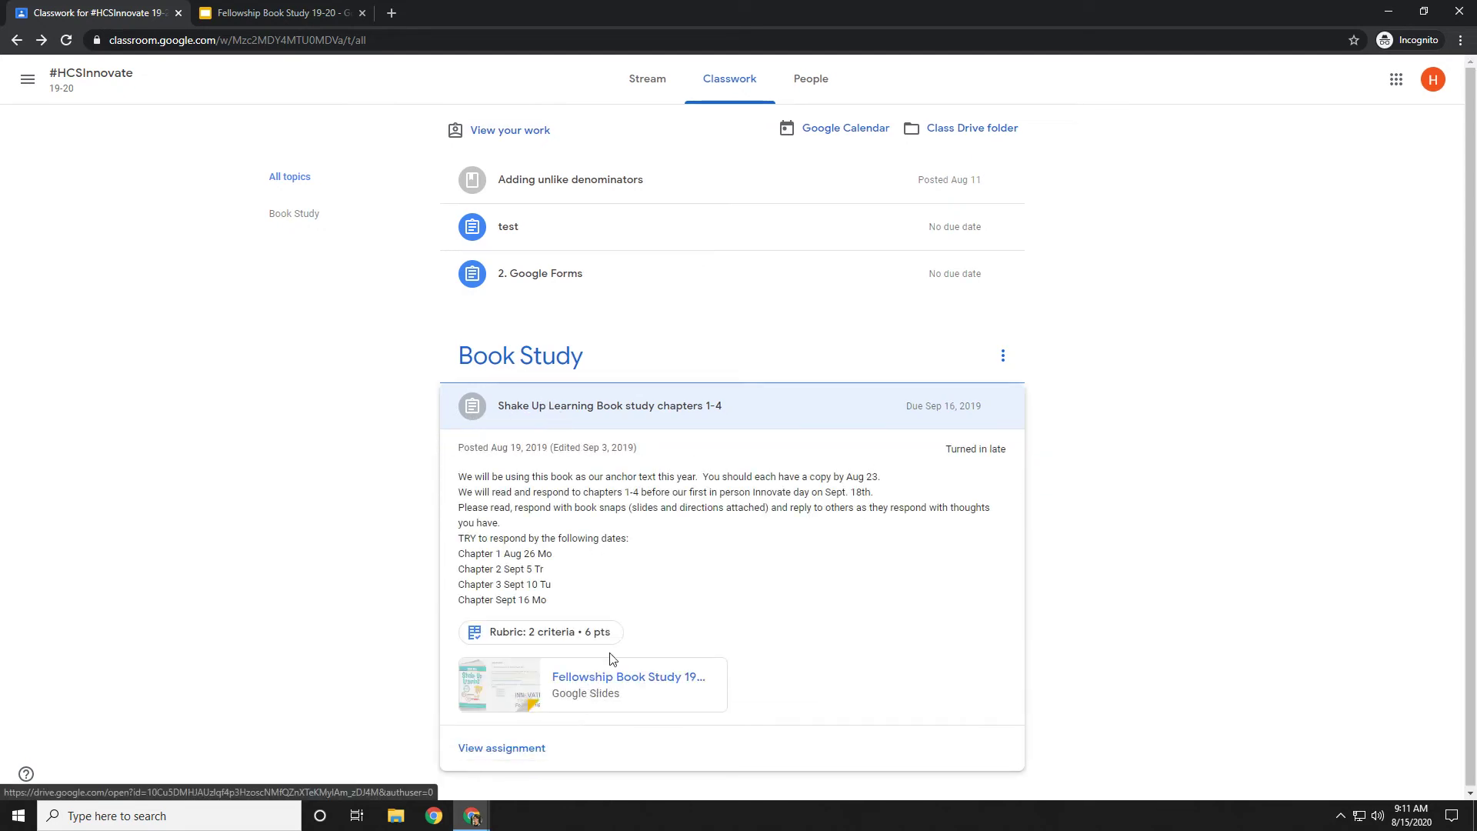
pyautogui.click(516, 749)
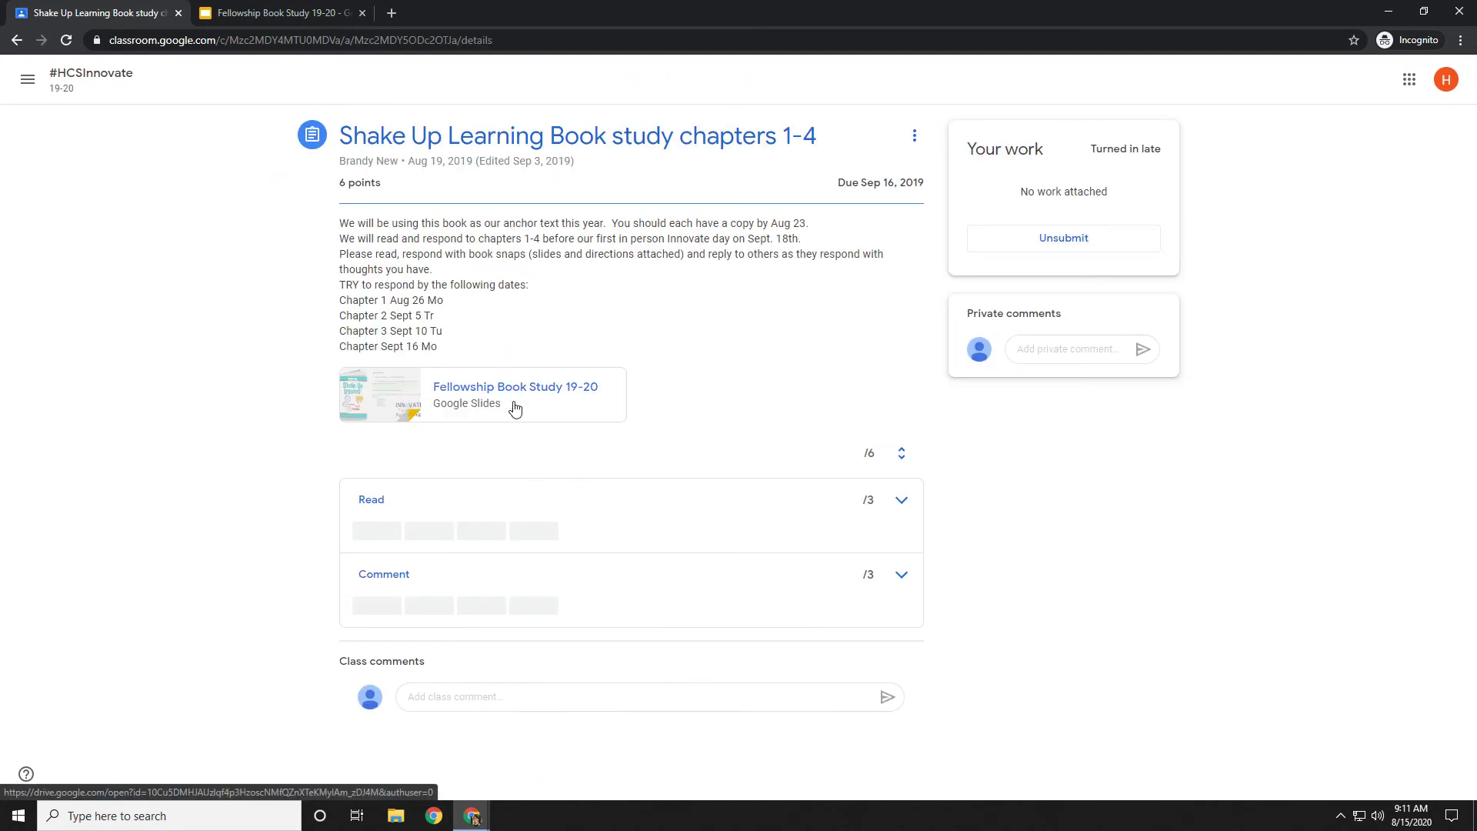
pyautogui.click(514, 407)
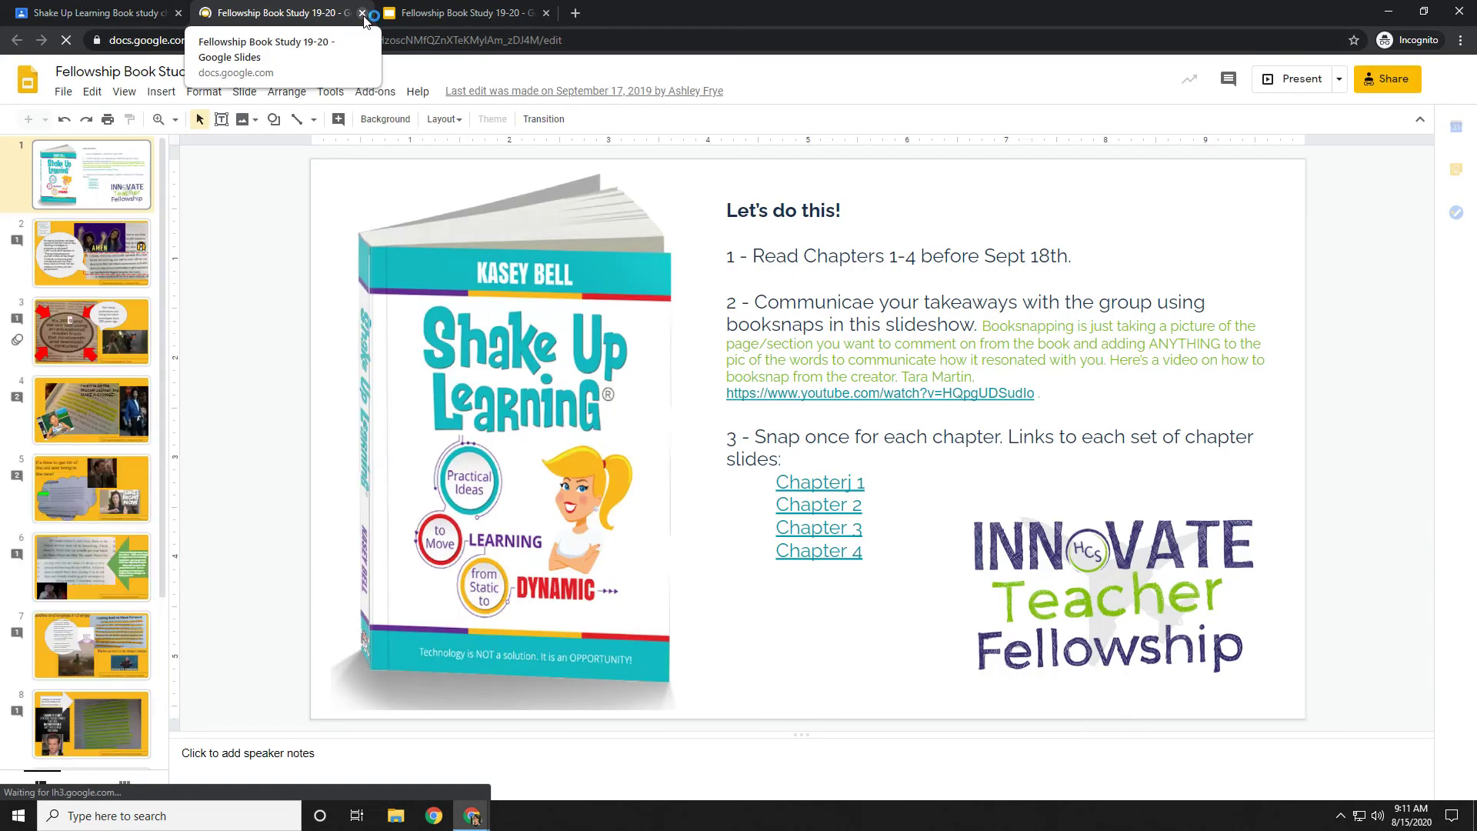
pyautogui.click(362, 14)
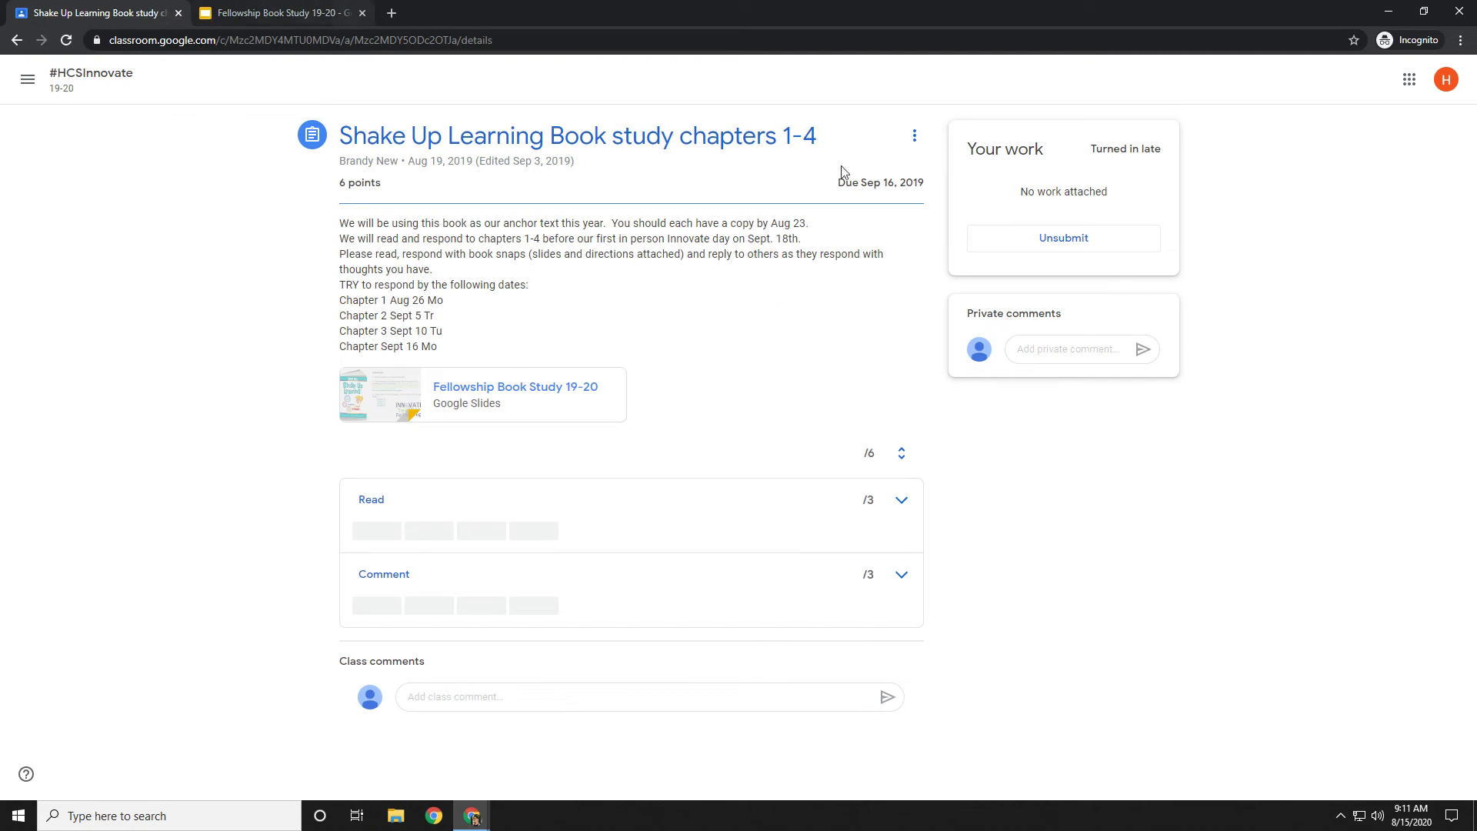
# Unsubmit the assignment so it returns to Missing, then select the private comment box.
pyautogui.click(1030, 249)
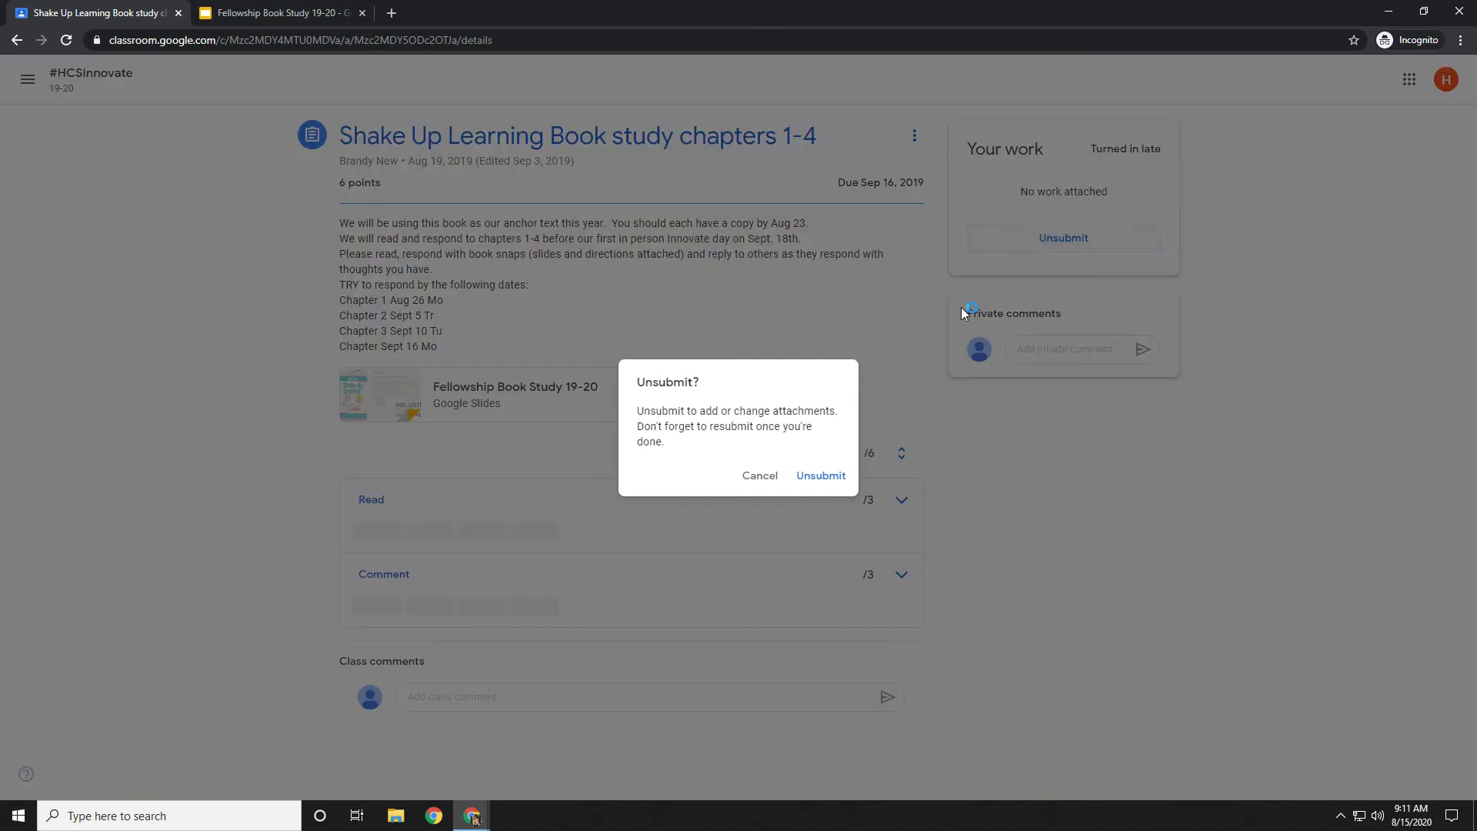
pyautogui.click(804, 488)
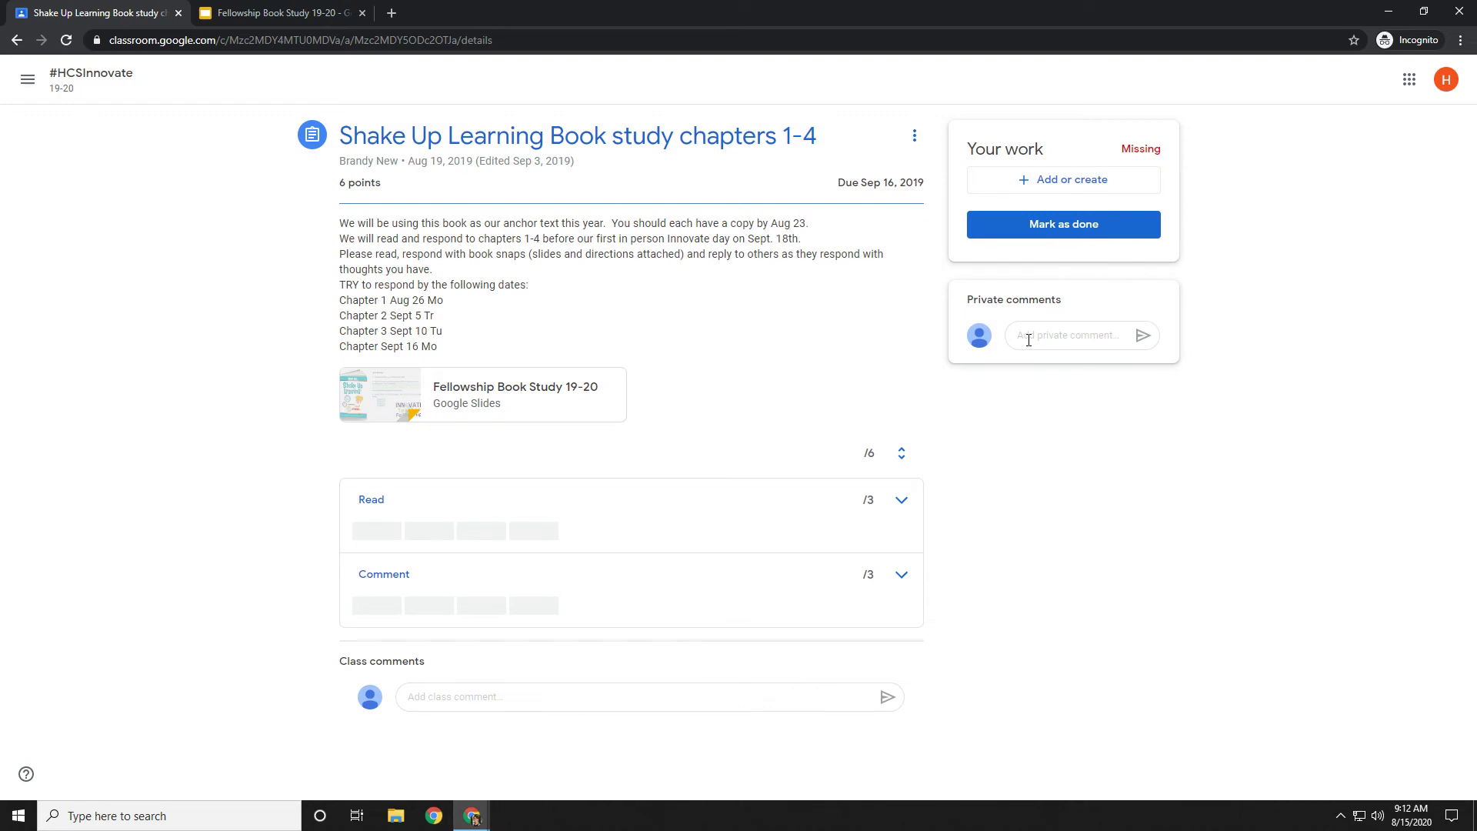
pyautogui.click(1029, 340)
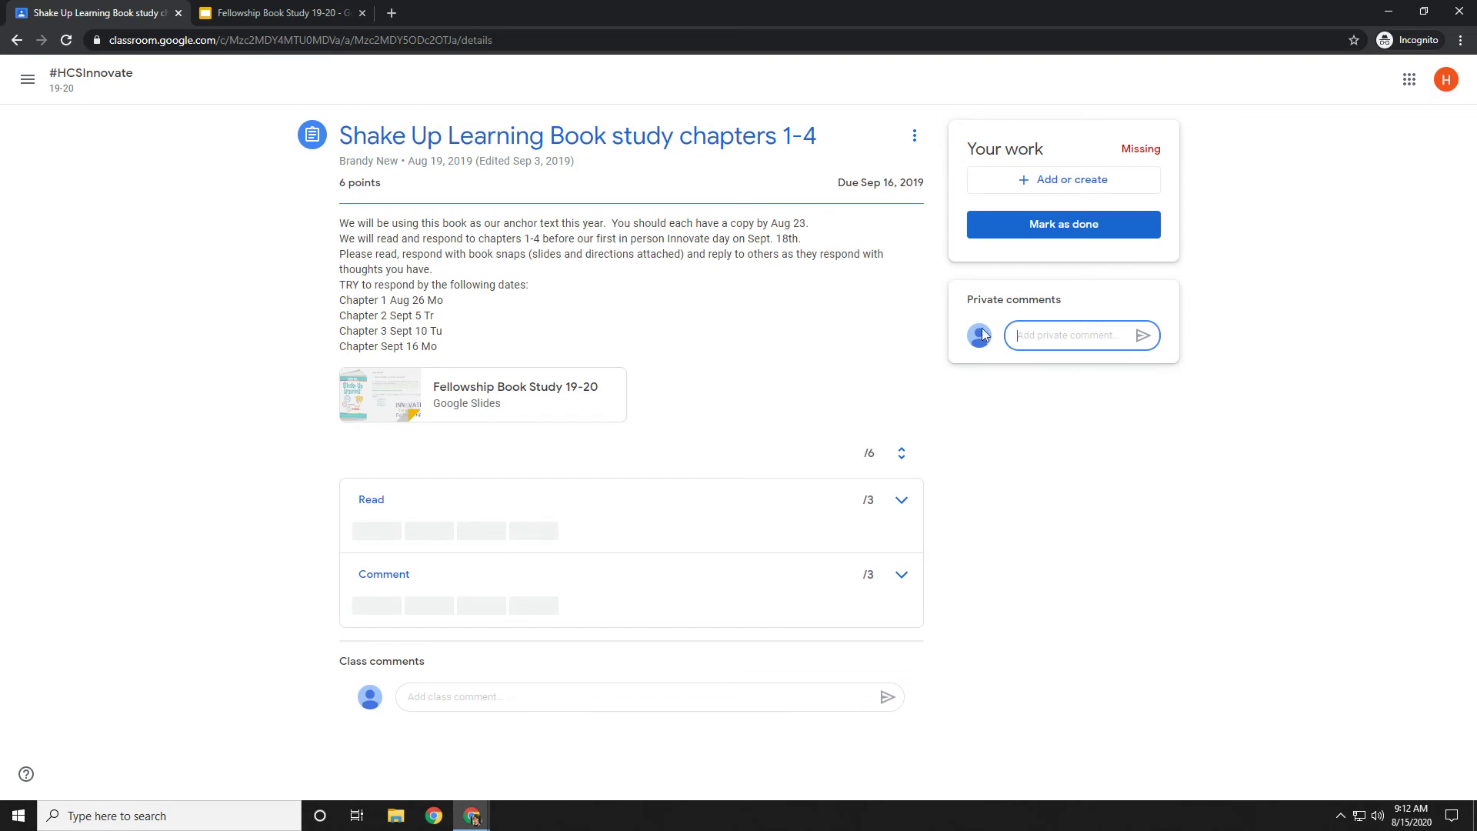
# Mark the assignment as done again so it shows Turned in late.
pyautogui.click(1066, 228)
pyautogui.click(817, 477)
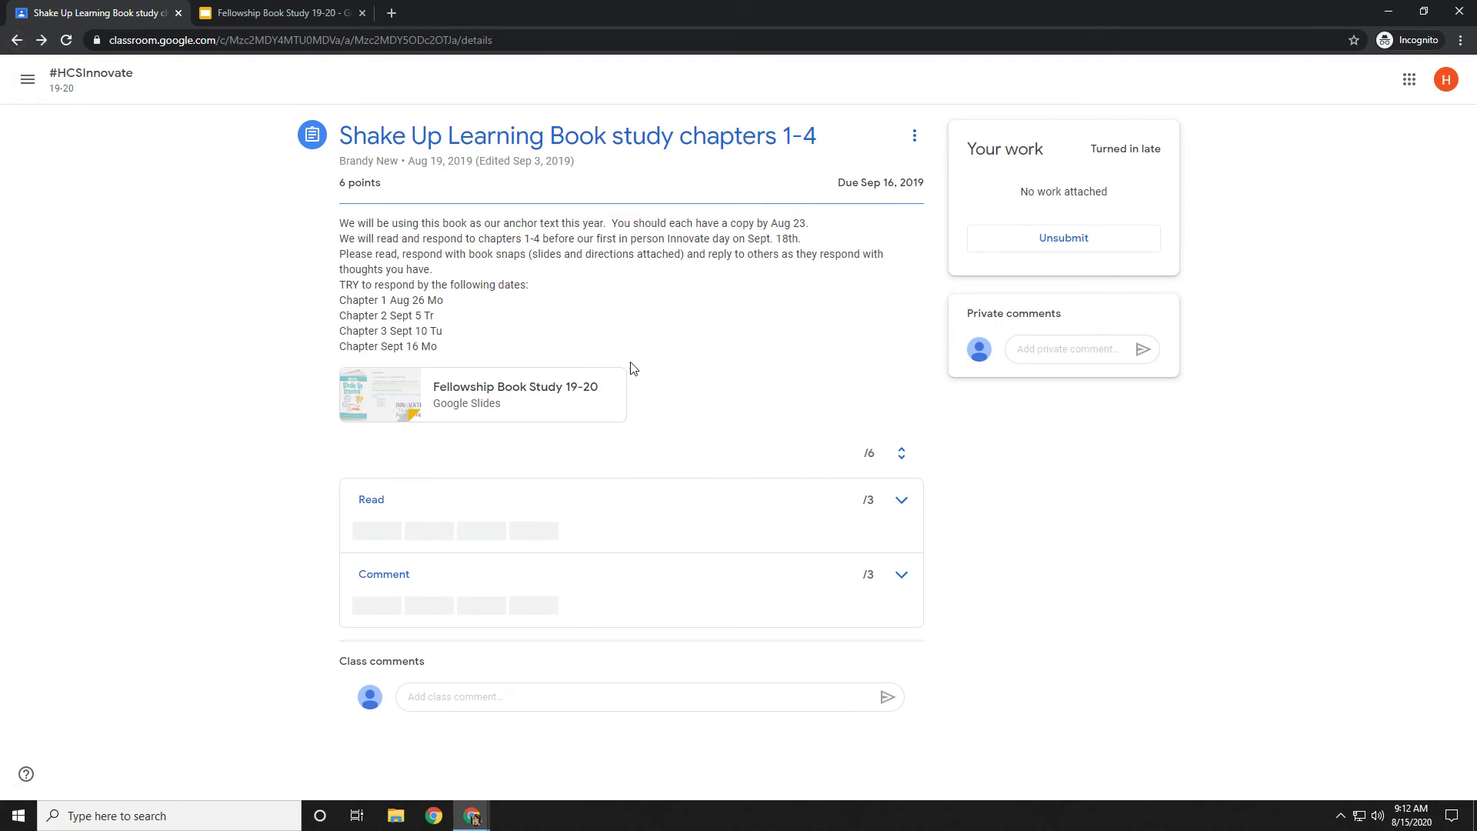
pyautogui.click(17, 40)
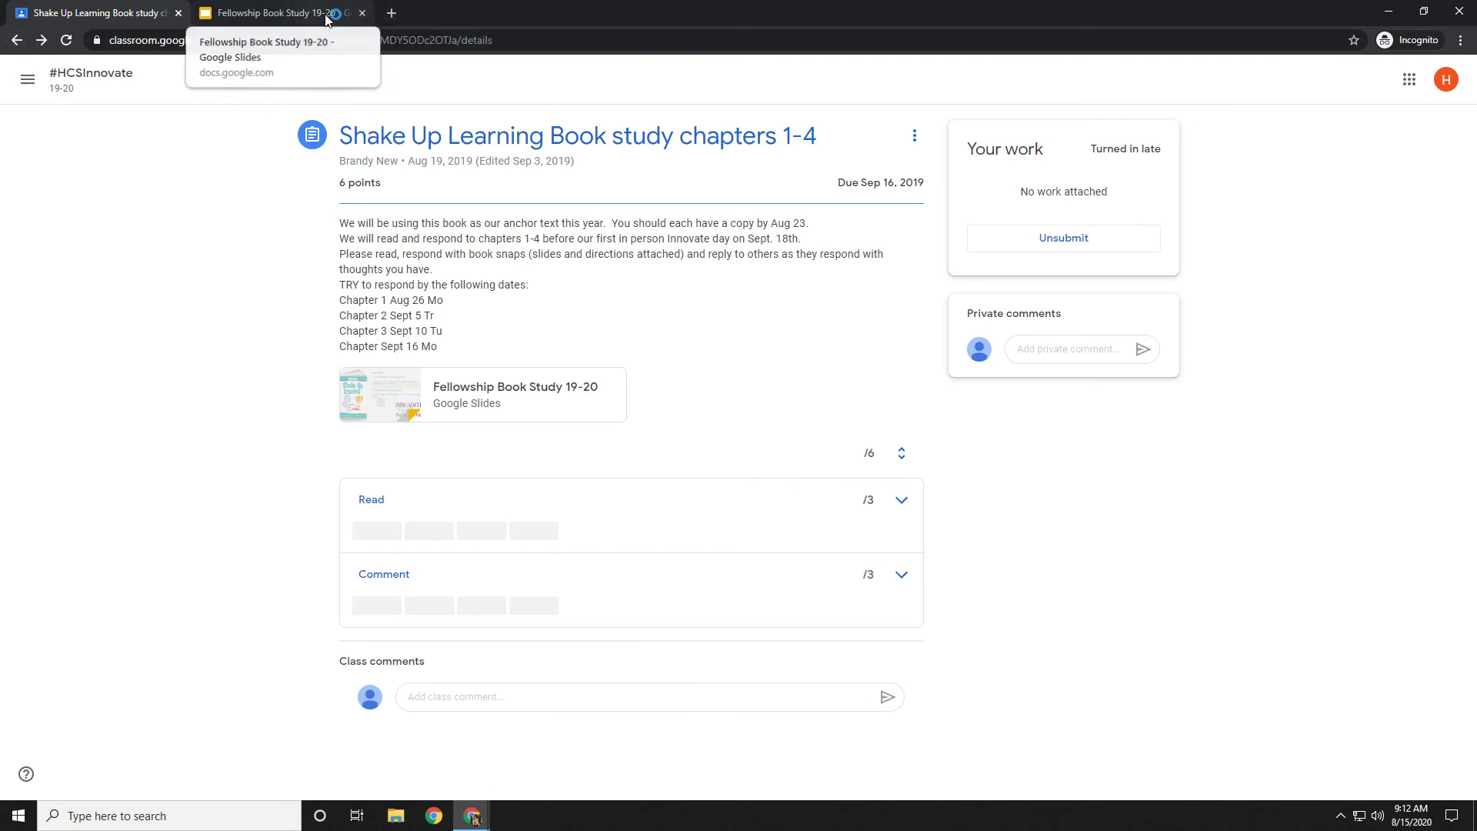
# Browse the Classroom folder in Google Drive, return to My Drive, then show the Fellowship Book Study deck.
pyautogui.click(1410, 85)
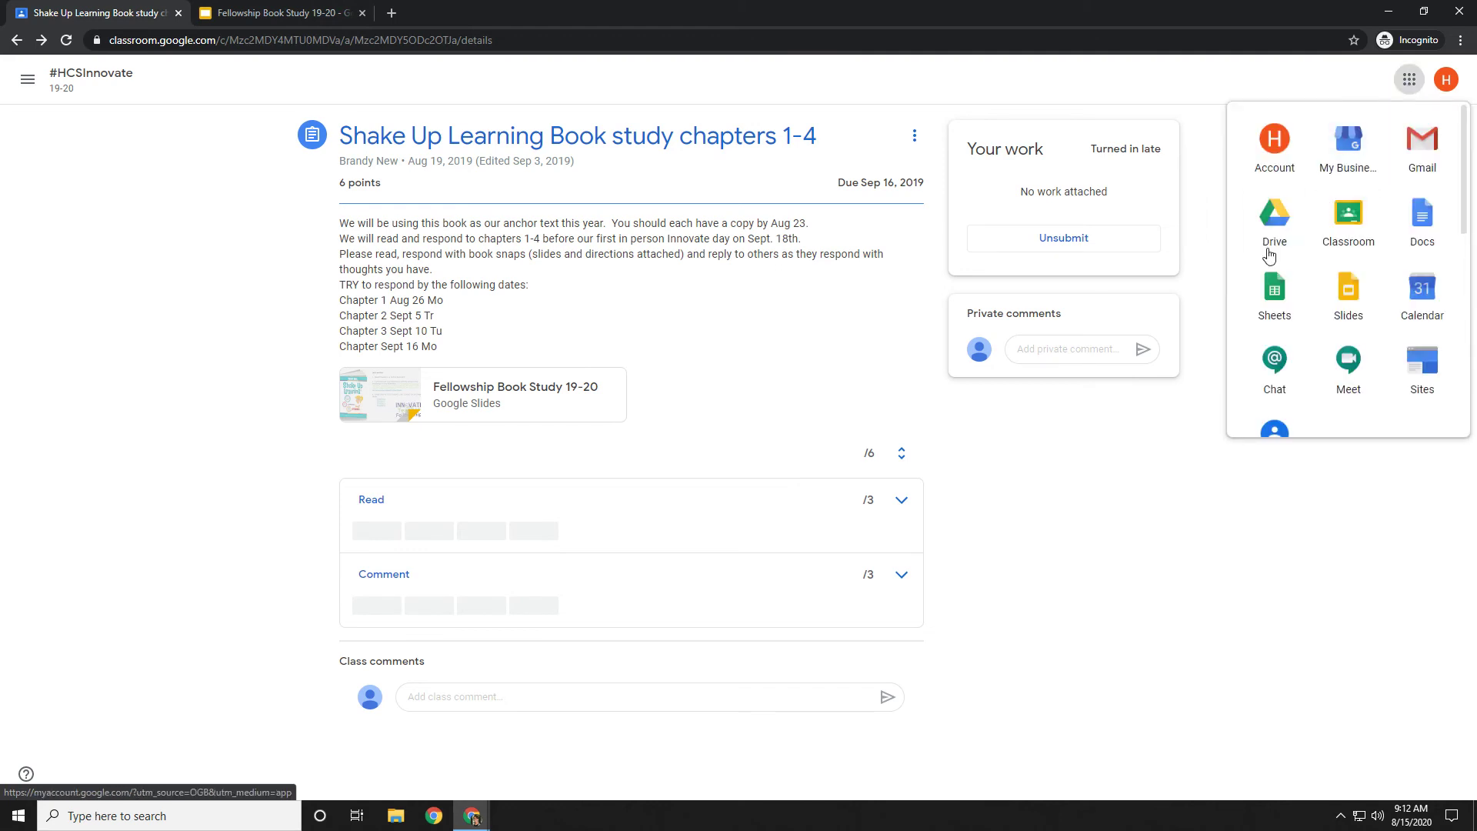
pyautogui.click(1291, 230)
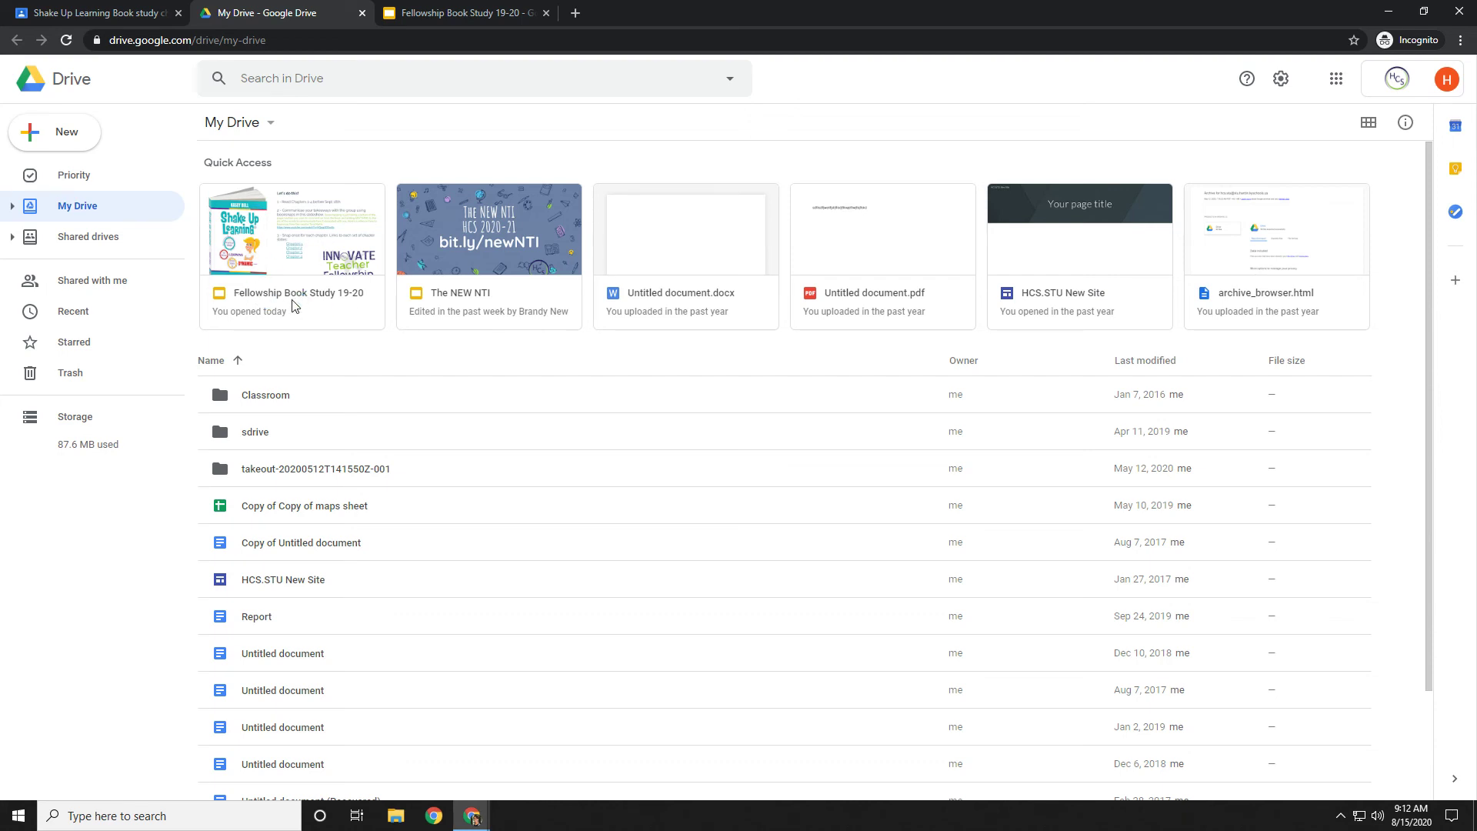
pyautogui.doubleClick(261, 398)
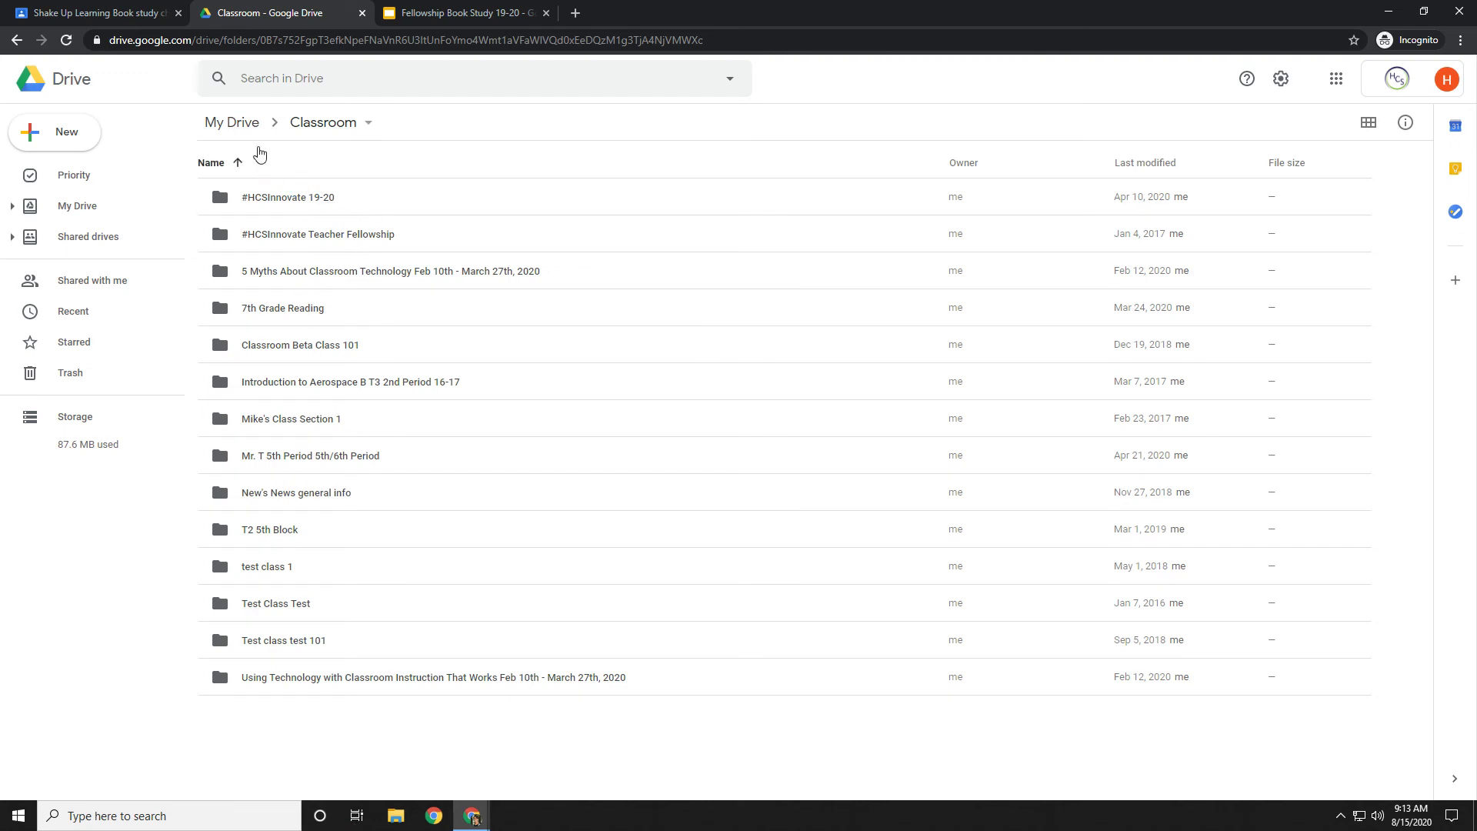
pyautogui.click(250, 127)
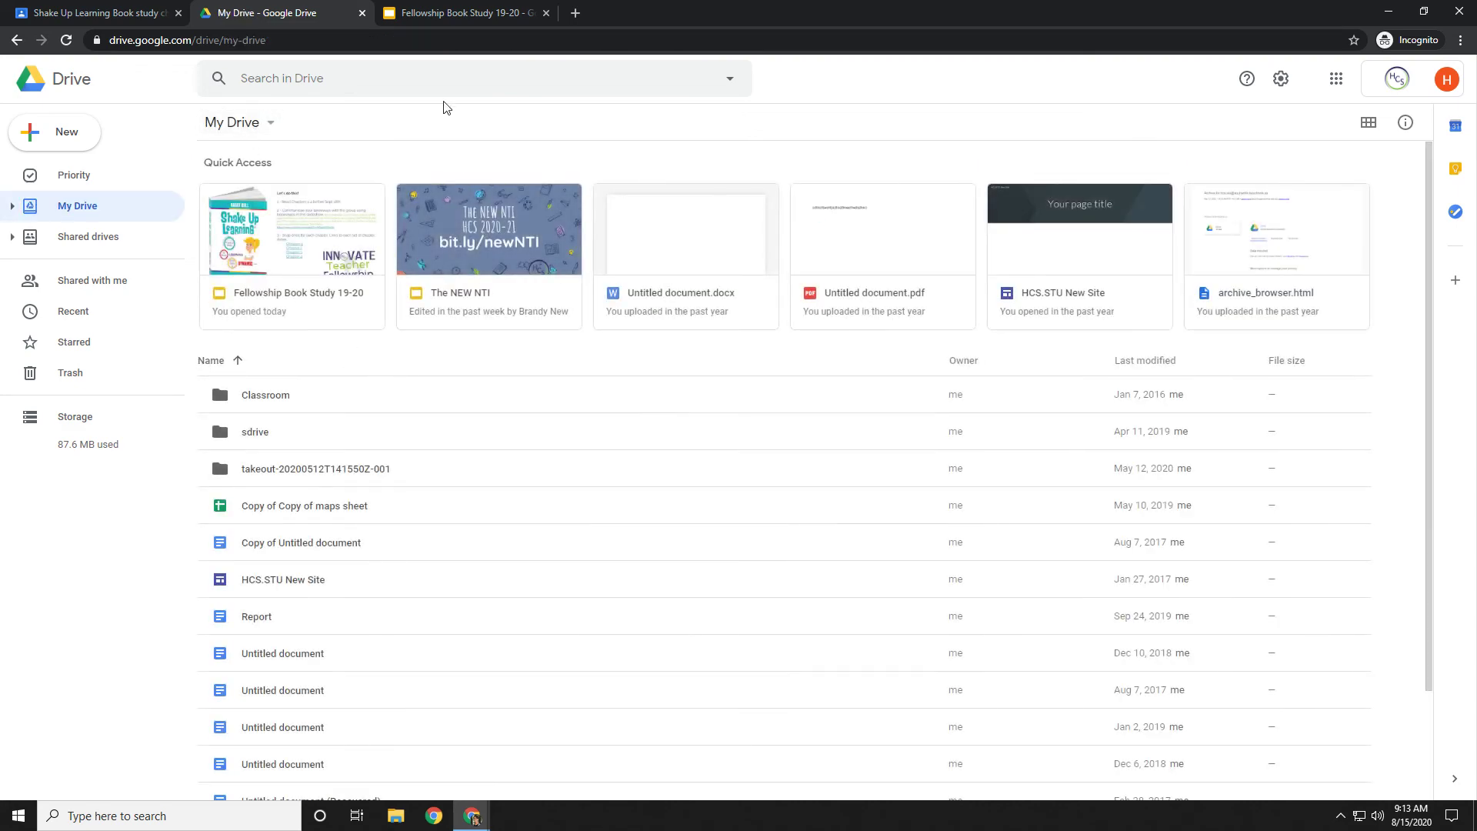
pyautogui.click(449, 21)
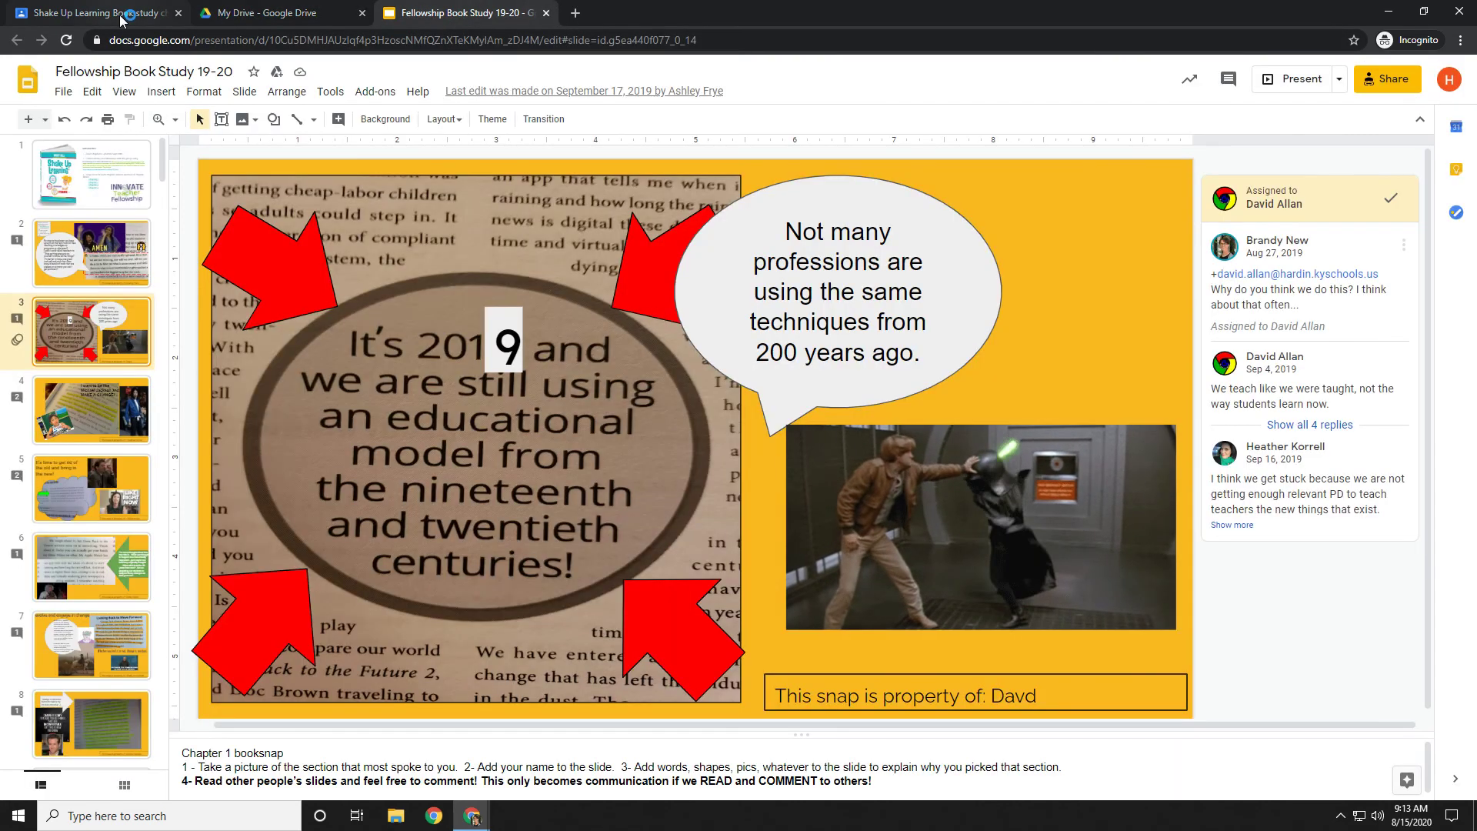
# Go back to the book study assignment in the Shake Up Learning Classroom tab.
pyautogui.click(133, 14)
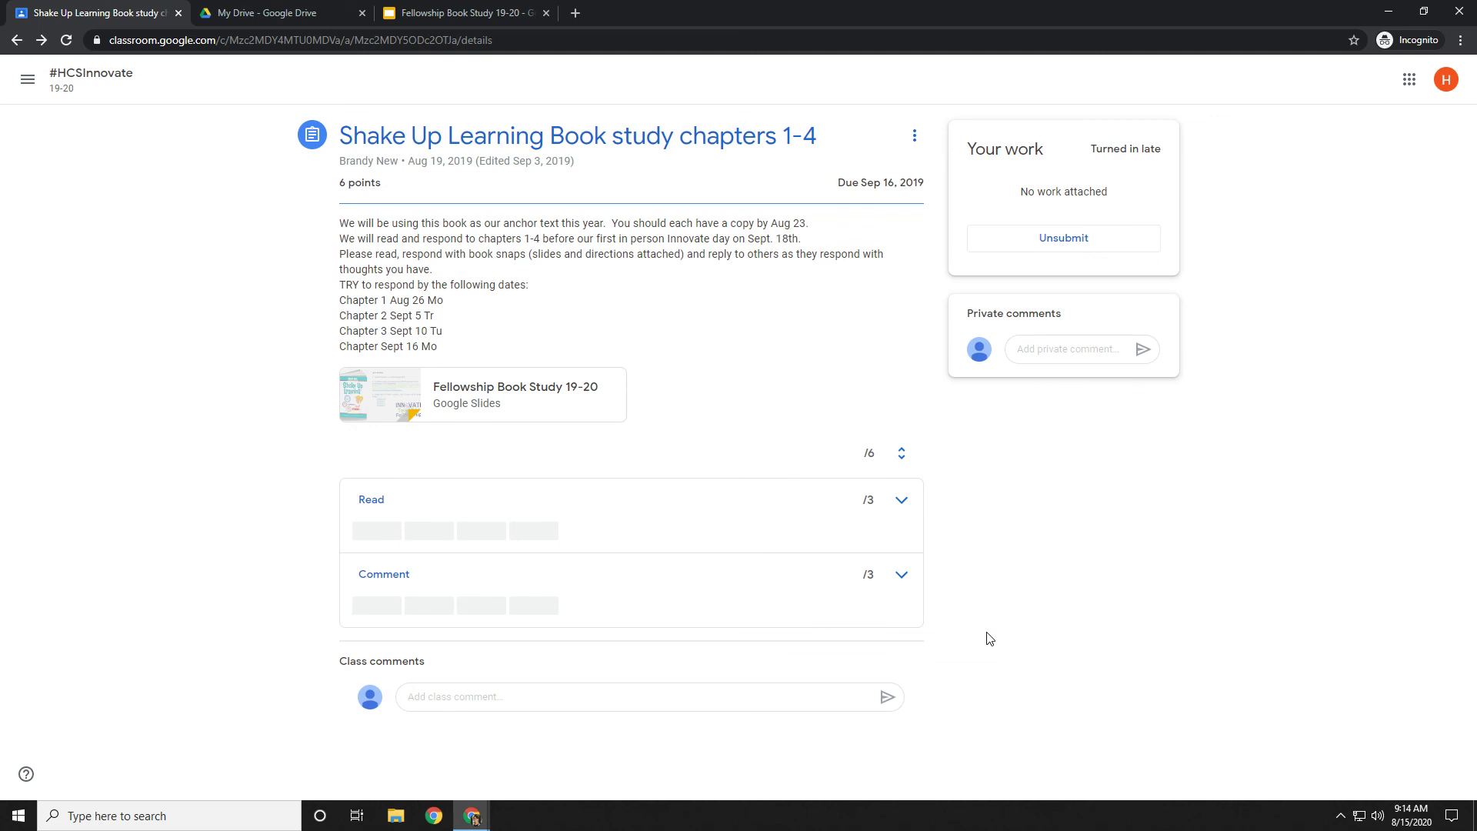
# Bring the OLA Parent Site window forward from the Chrome taskbar, showing Screencastify's recording panel.
pyautogui.click(472, 820)
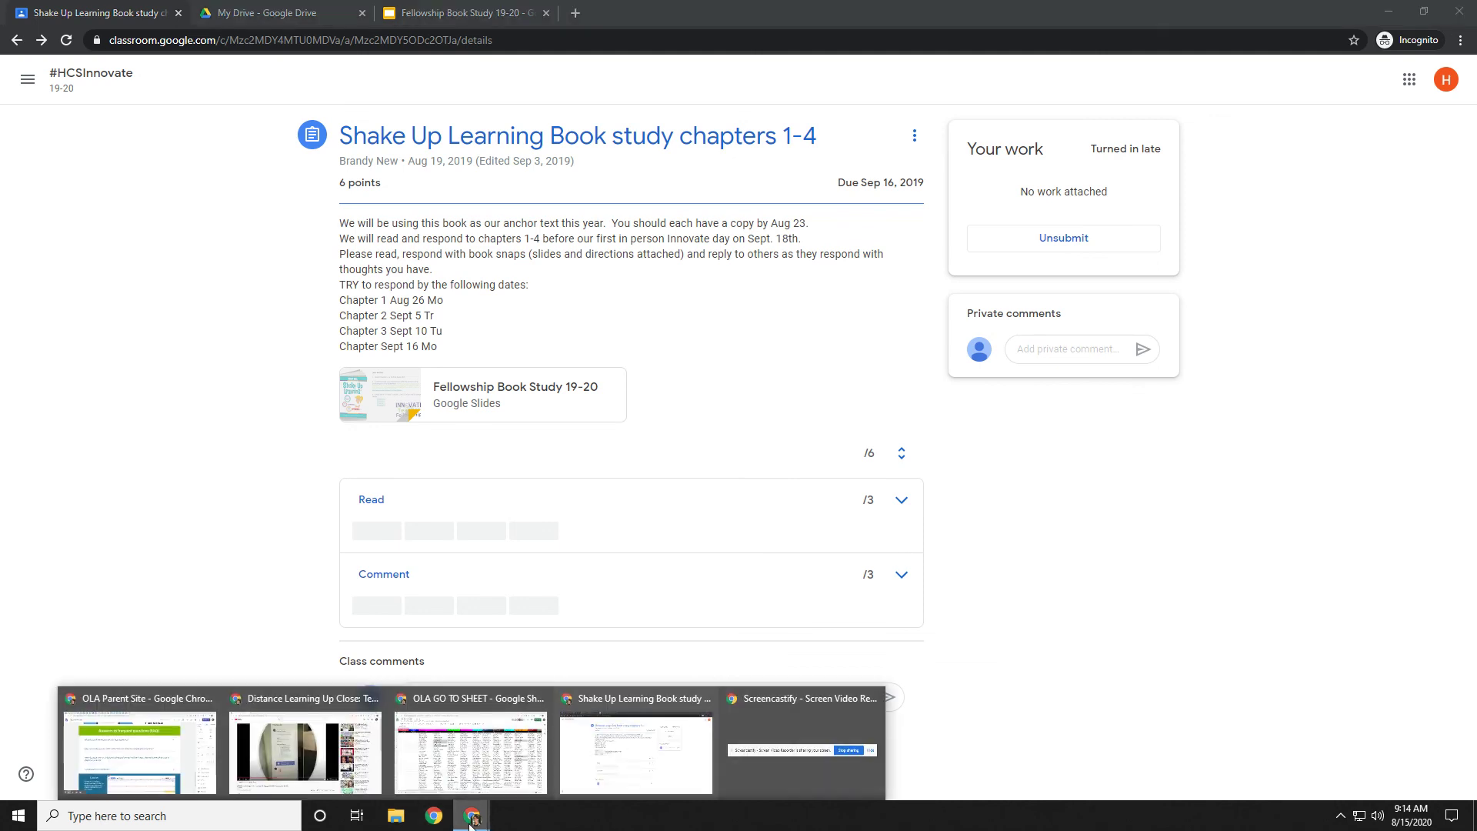
pyautogui.click(472, 820)
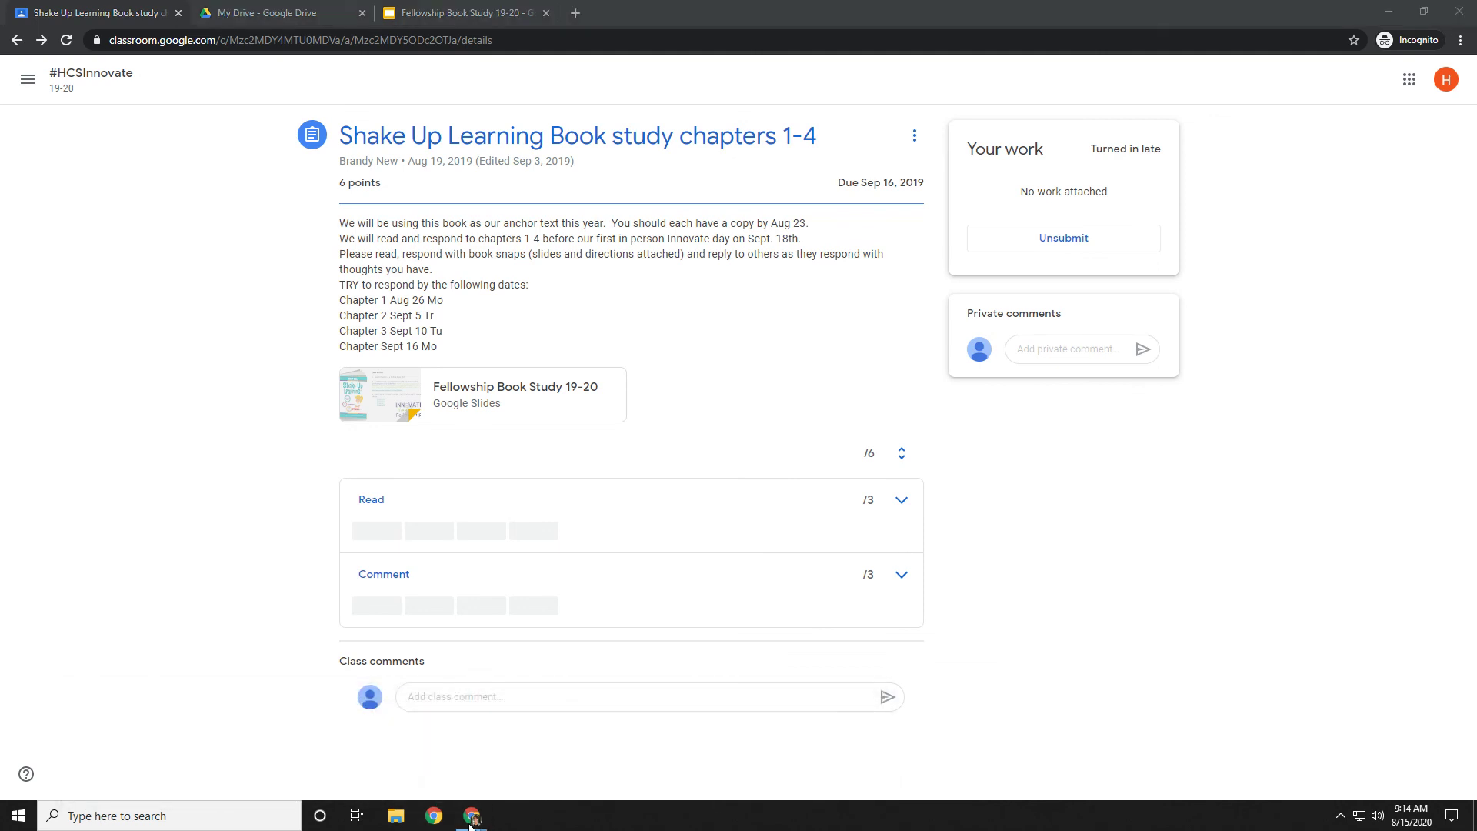
pyautogui.click(472, 822)
pyautogui.click(470, 823)
pyautogui.click(471, 821)
pyautogui.click(802, 745)
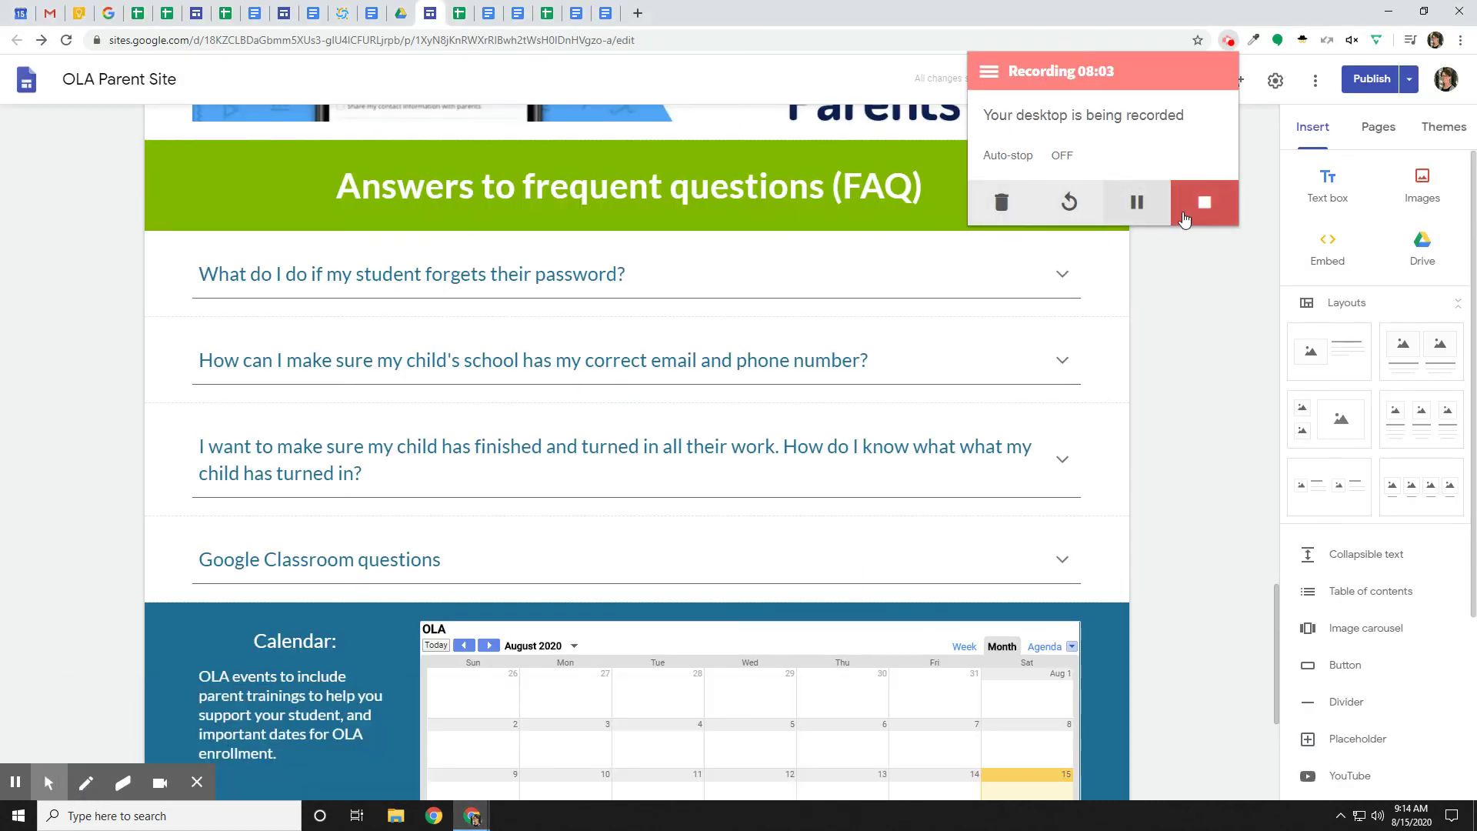